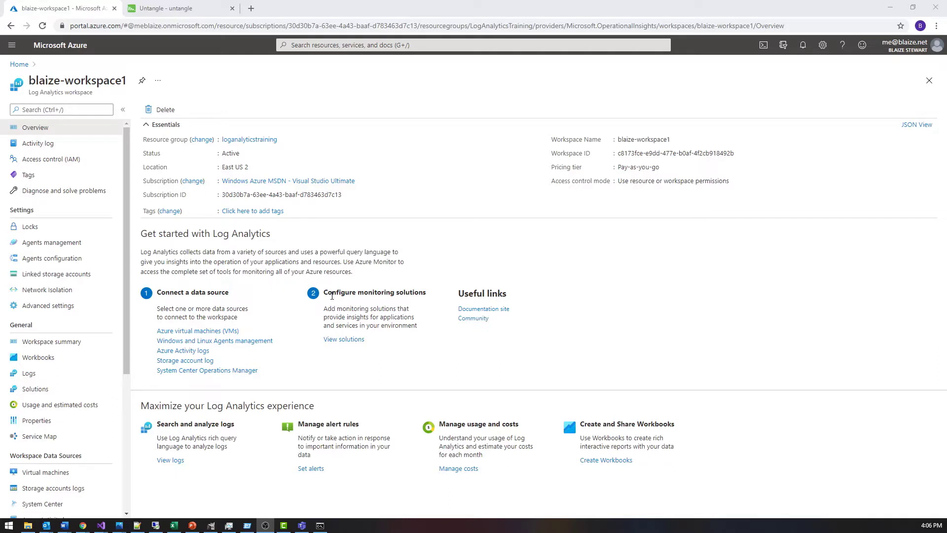
- Open the Syslog data source settings in the workspace's agents configuration
{"action": "left_click", "coordinate": [125, 229]}
{"action": "scroll", "coordinate": [121, 231], "scroll_direction": "down", "scroll_amount": 1}
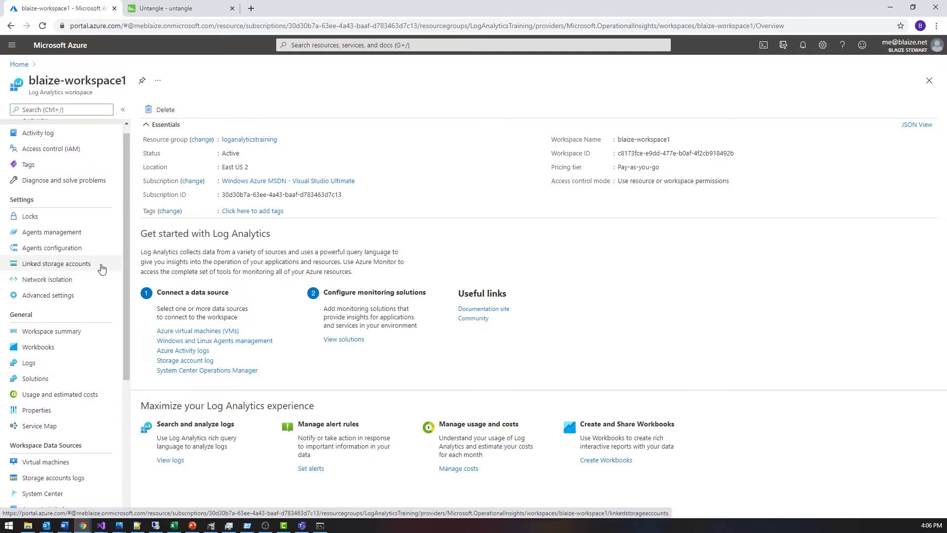
{"action": "left_click", "coordinate": [76, 252]}
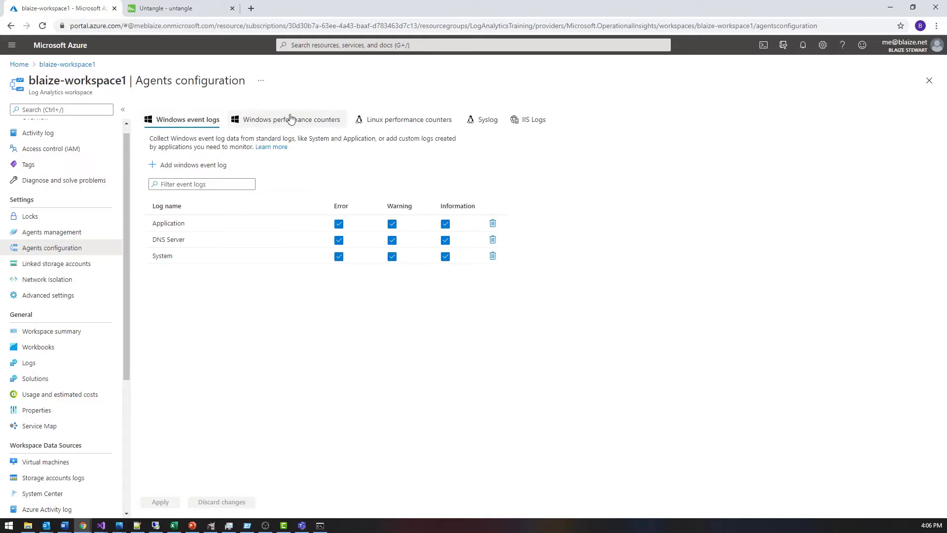
{"action": "left_click", "coordinate": [486, 120]}
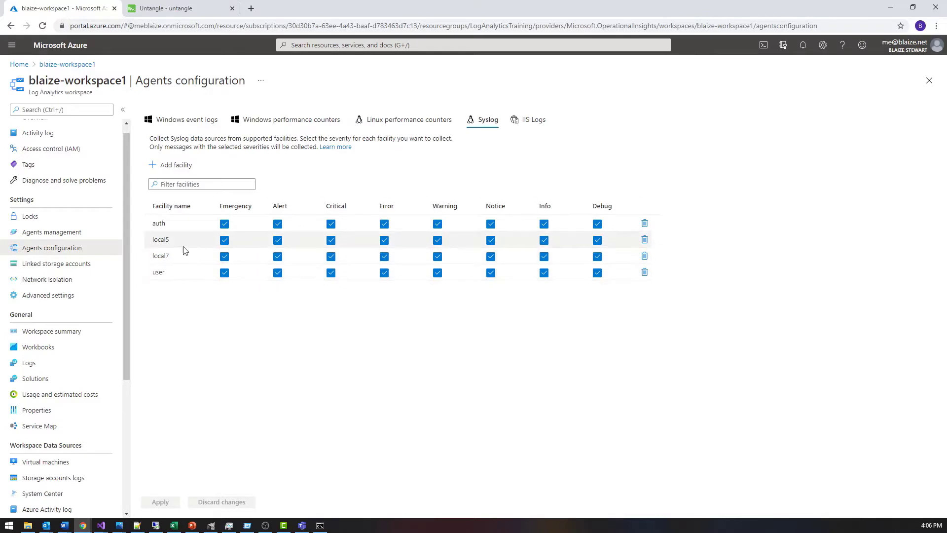
- Start a new Syslog facility entry and review the facility names available for collection
{"action": "left_click", "coordinate": [177, 165]}
{"action": "left_click", "coordinate": [196, 223]}
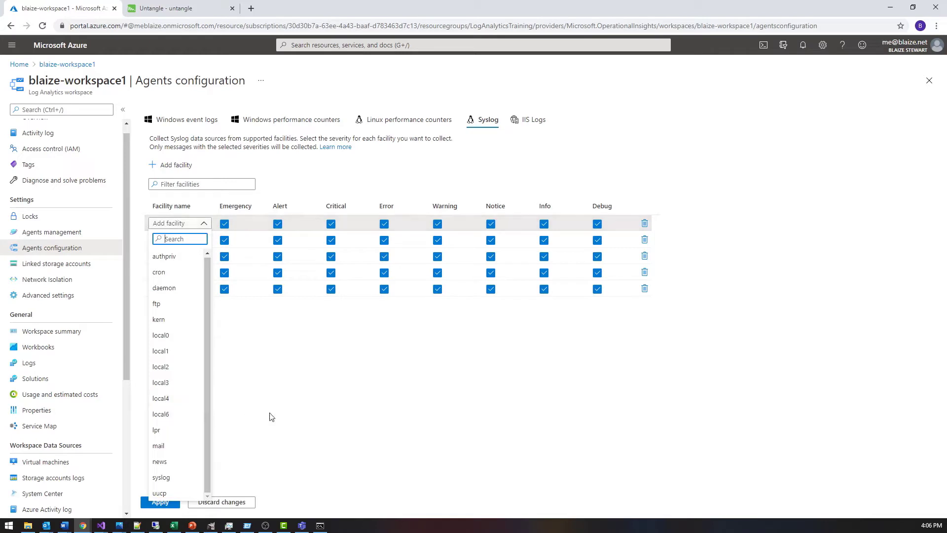
{"action": "left_click", "coordinate": [293, 412]}
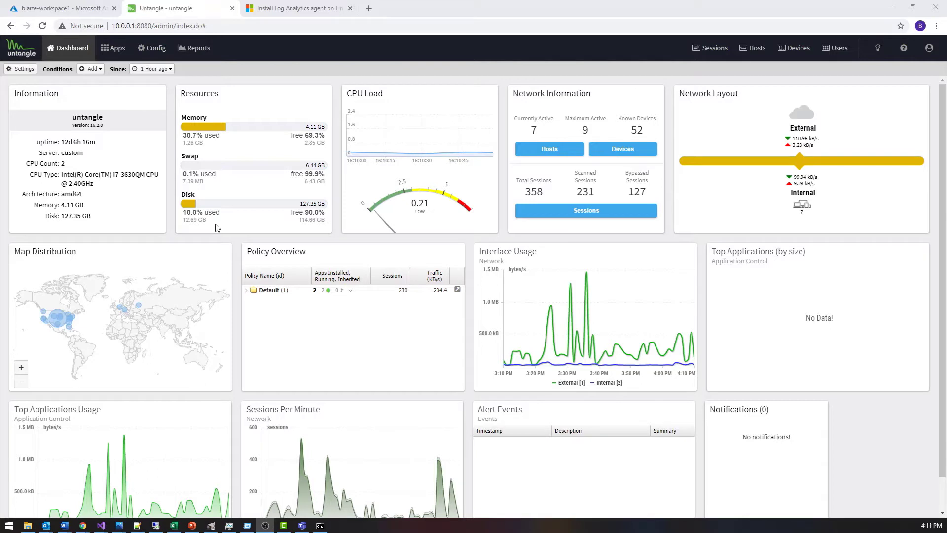
- Open the advanced access rules in the Untangle firewall's network configuration and save the rule set containing Allow syslog
{"action": "scroll", "coordinate": [316, 193], "scroll_direction": "down", "scroll_amount": 2}
{"action": "scroll", "coordinate": [310, 202], "scroll_direction": "up", "scroll_amount": 2}
{"action": "left_click", "coordinate": [152, 47]}
{"action": "left_click", "coordinate": [21, 113]}
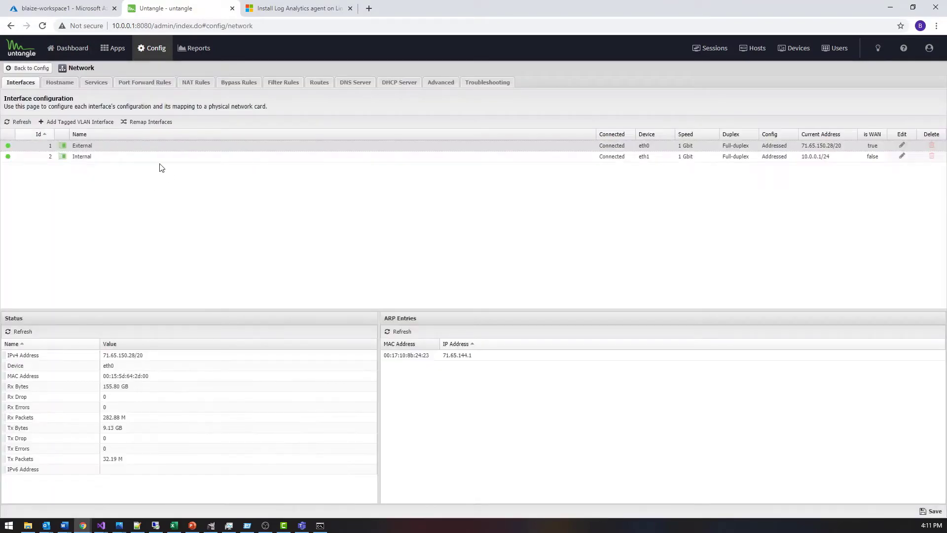
{"action": "left_click", "coordinate": [441, 82]}
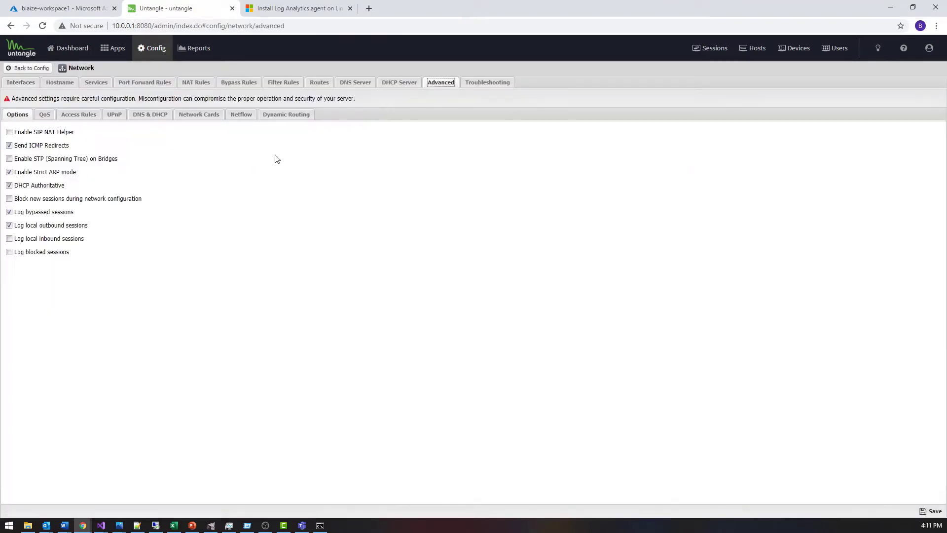
{"action": "left_click", "coordinate": [79, 115]}
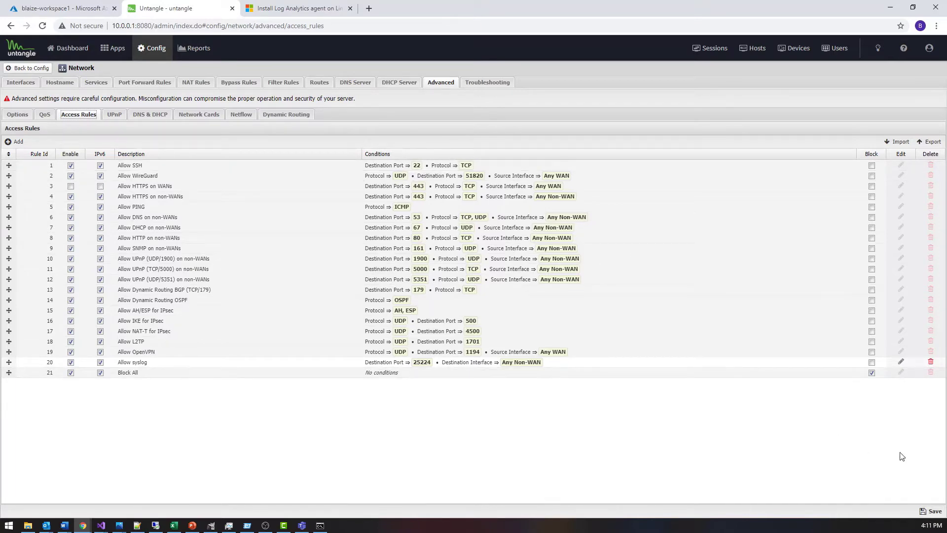
{"action": "left_click", "coordinate": [931, 511]}
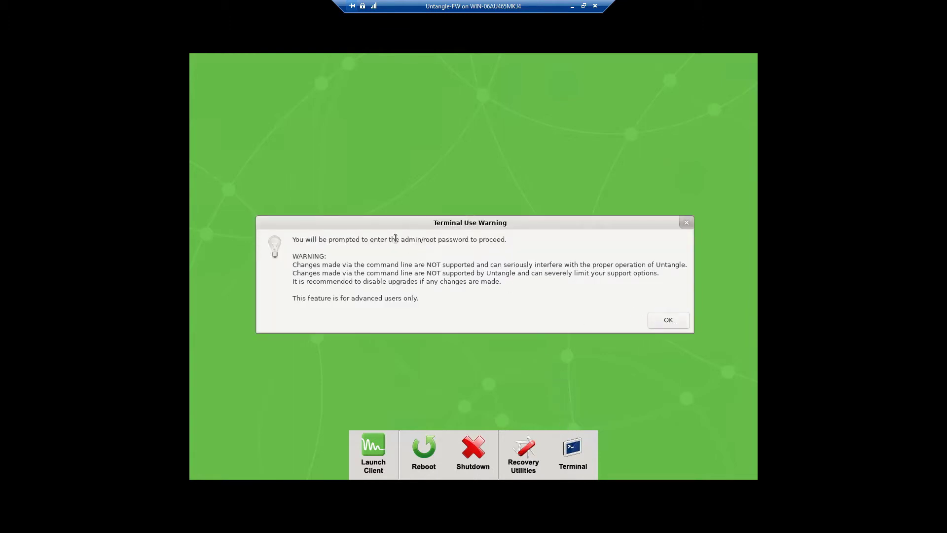
{"action": "left_click", "coordinate": [667, 321]}
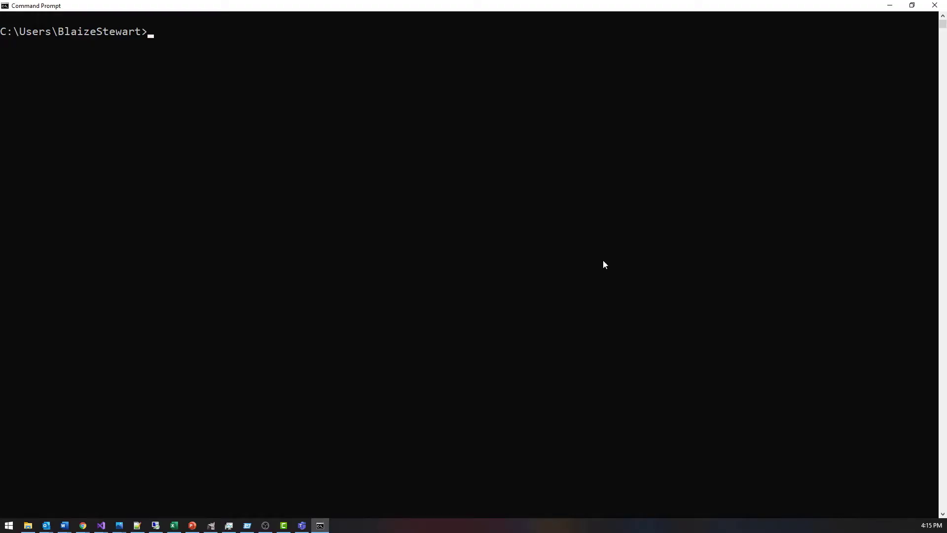
{"action": "type", "text": "ssh root@10.0.0.1"}
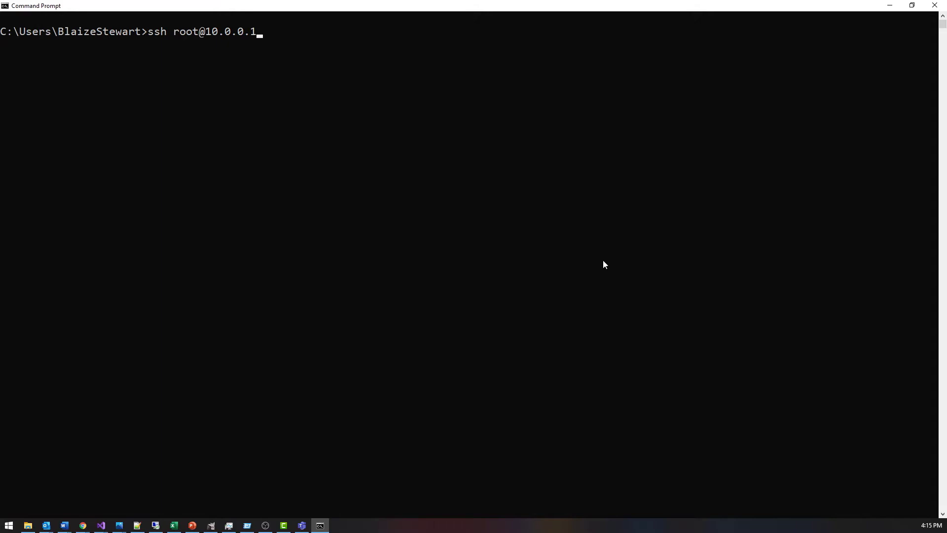
{"action": "key", "text": "Return"}
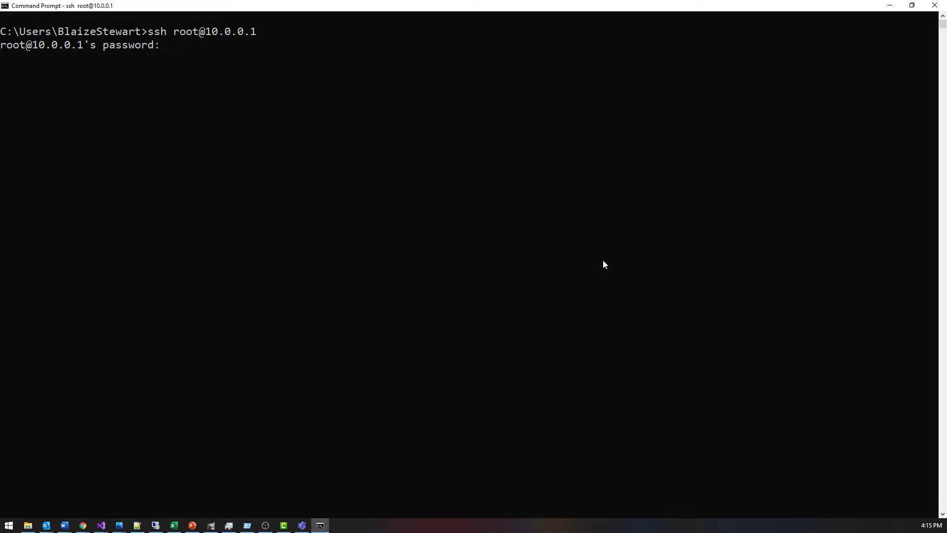
{"action": "key", "text": "Return"}
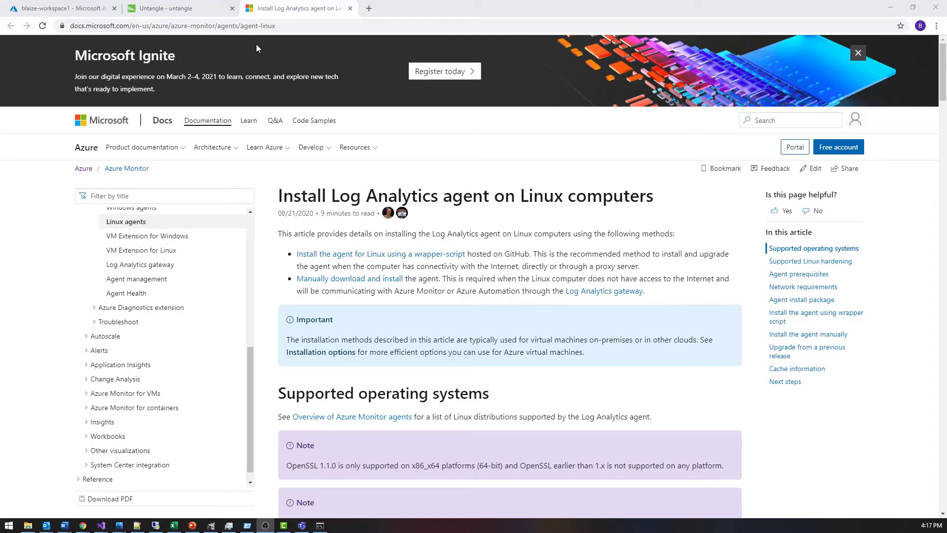
- Examine the wrapper script instructions in the Microsoft Docs article on installing the Log Analytics agent on Linux
{"action": "scroll", "coordinate": [619, 311], "scroll_direction": "down", "scroll_amount": 3}
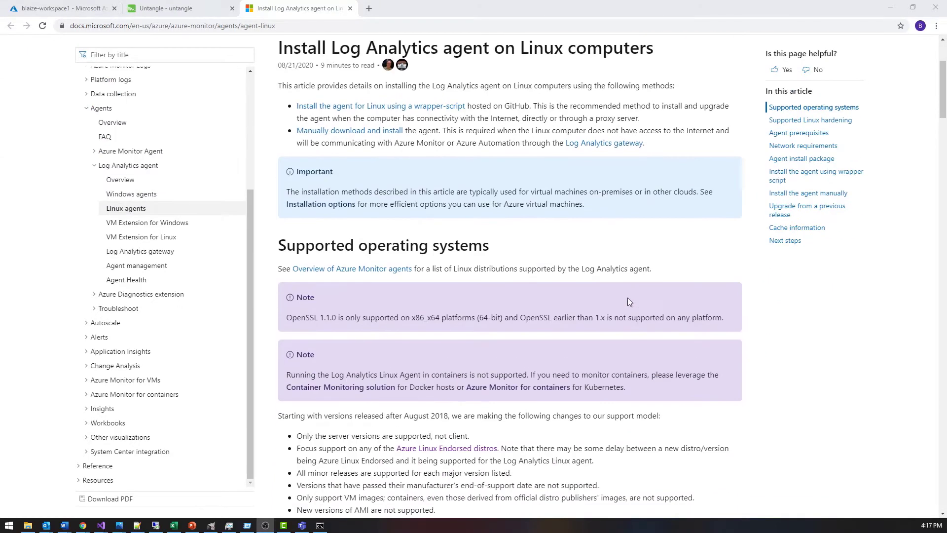
{"action": "left_click", "coordinate": [785, 159]}
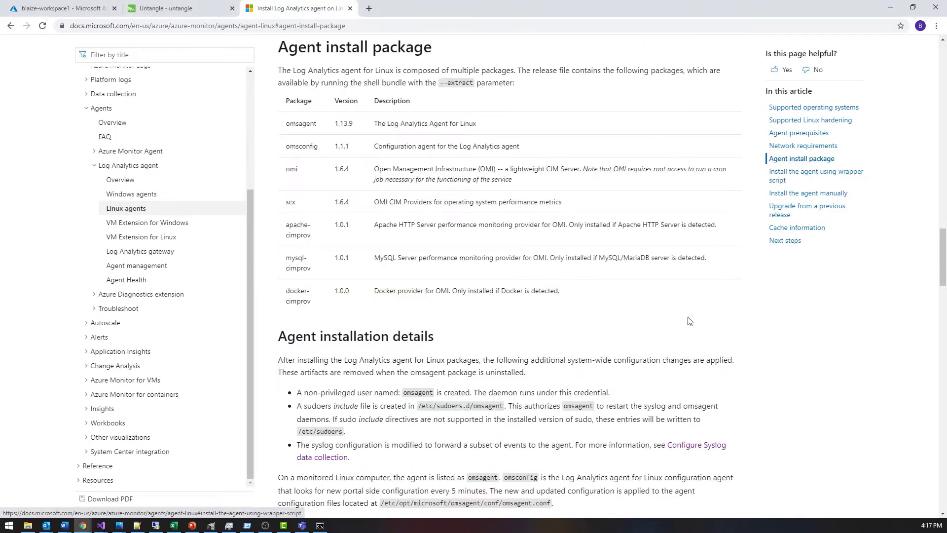
{"action": "scroll", "coordinate": [691, 316], "scroll_direction": "down", "scroll_amount": 10}
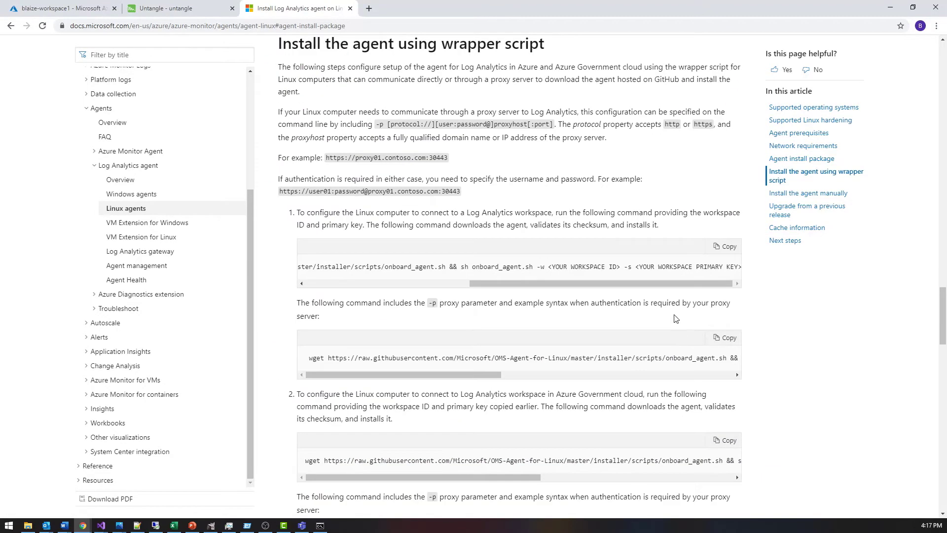
{"action": "left_click_drag", "start_coordinate": [641, 286], "coordinate": [464, 289]}
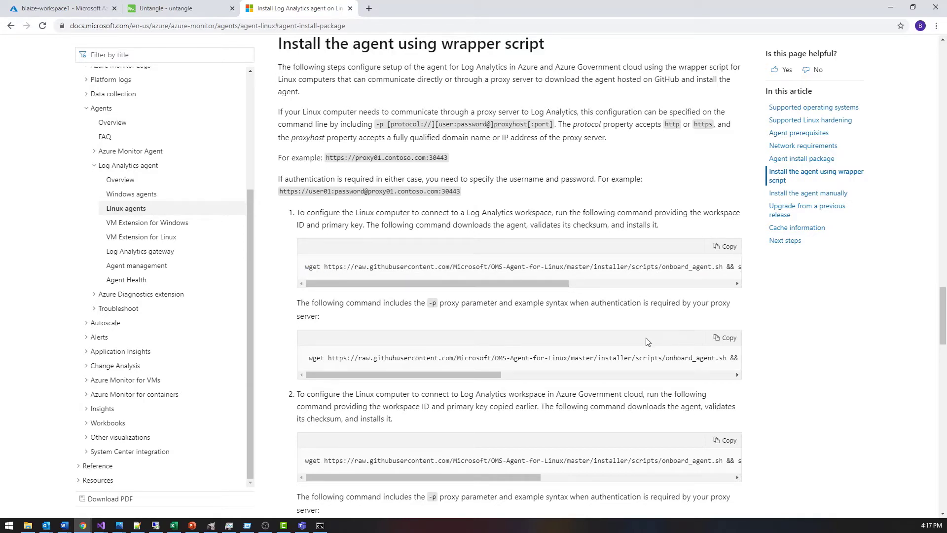
{"action": "scroll", "coordinate": [555, 417], "scroll_direction": "down", "scroll_amount": 2}
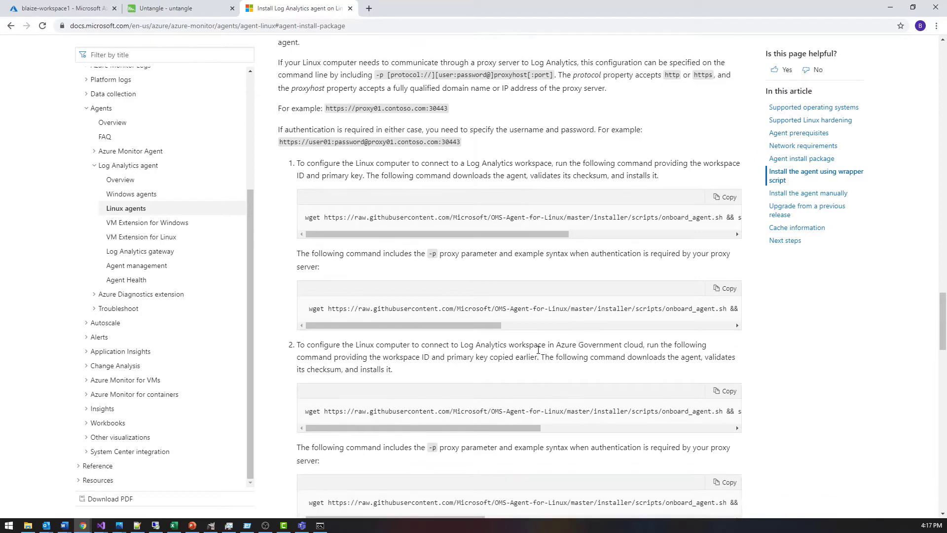
{"action": "scroll", "coordinate": [548, 385], "scroll_direction": "down", "scroll_amount": 2}
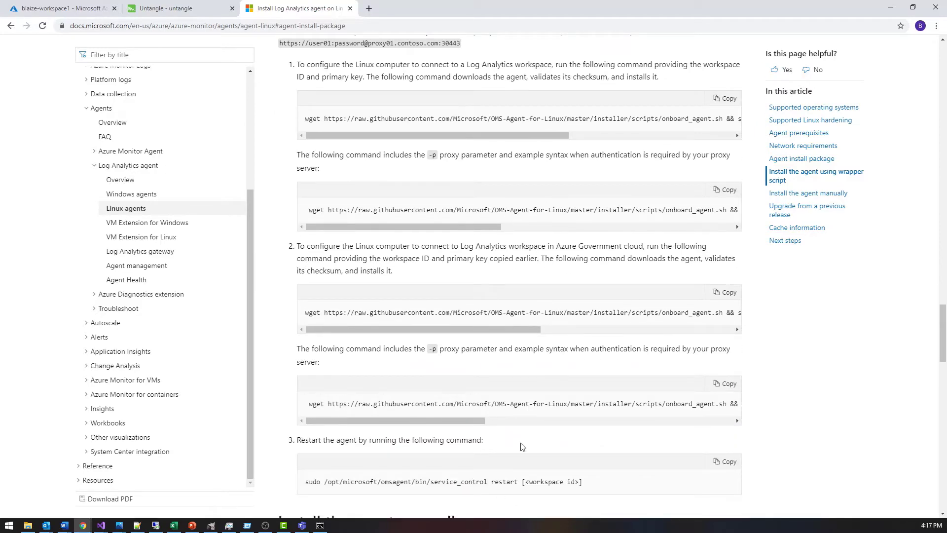
{"action": "scroll", "coordinate": [525, 433], "scroll_direction": "down", "scroll_amount": 3}
{"action": "scroll", "coordinate": [525, 433], "scroll_direction": "up", "scroll_amount": 6}
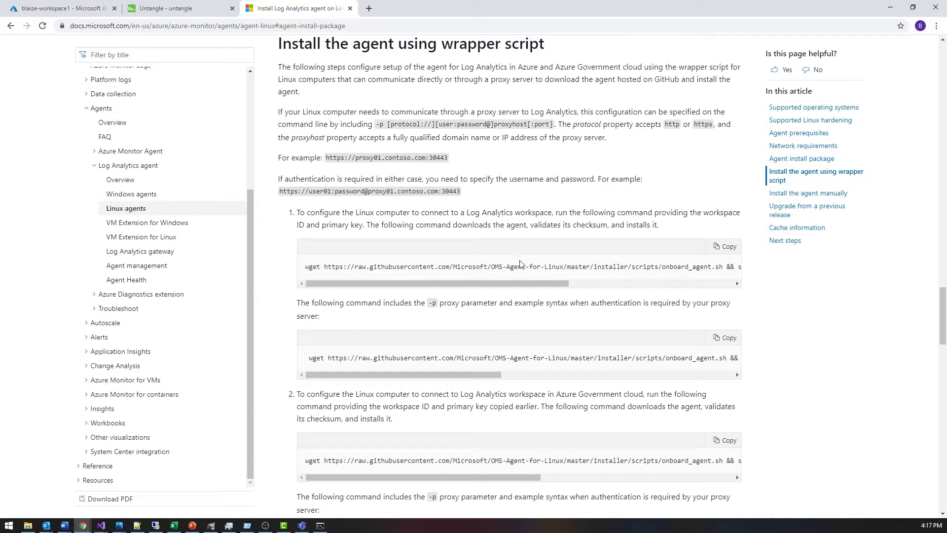
- Copy the wget onboard_agent.sh command for a Log Analytics workspace into a blank Notepad++ document
{"action": "left_click", "coordinate": [725, 247]}
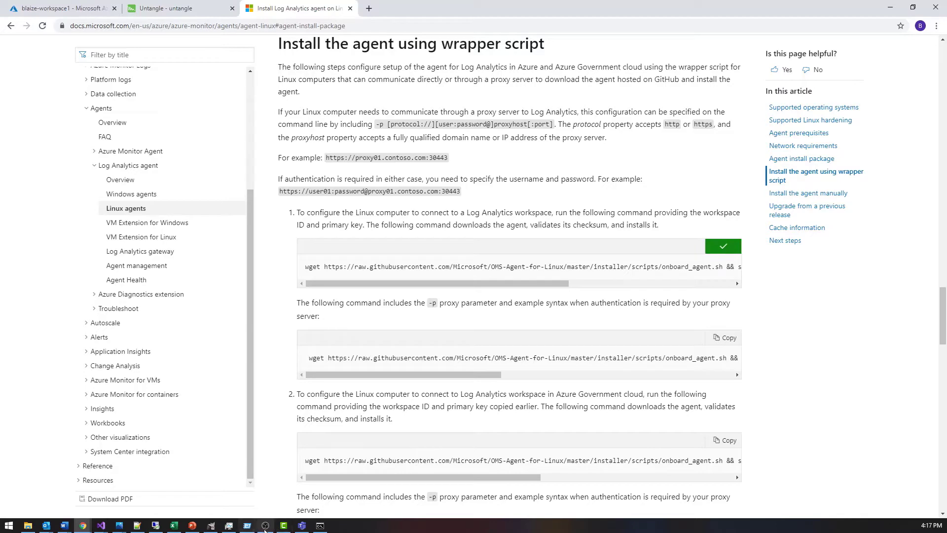
{"action": "left_click", "coordinate": [136, 526]}
{"action": "key", "text": "ctrl+v"}
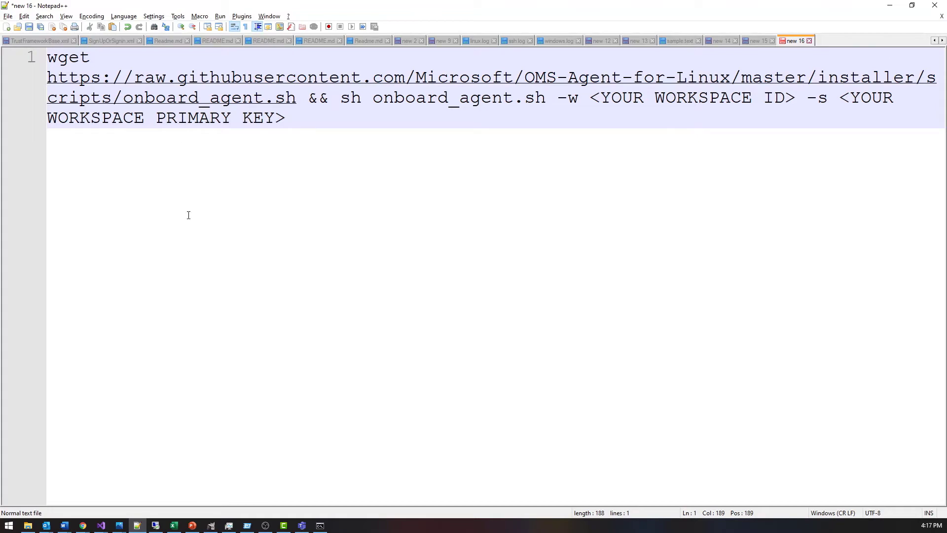
- Switch to the Azure portal in Chrome and open the workspace's agents management page
{"action": "mouse_move", "coordinate": [83, 526]}
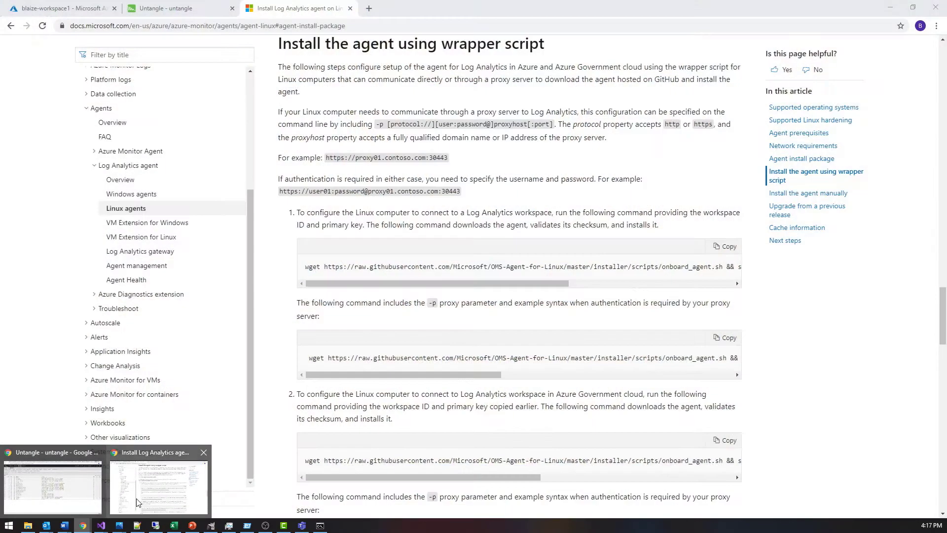
{"action": "left_click", "coordinate": [136, 502]}
{"action": "left_click", "coordinate": [52, 8]}
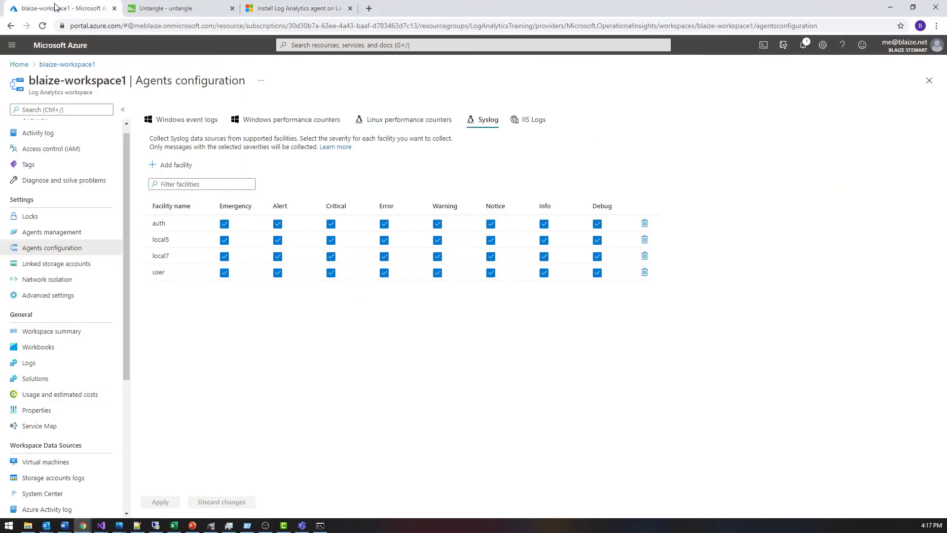
{"action": "left_click", "coordinate": [56, 237]}
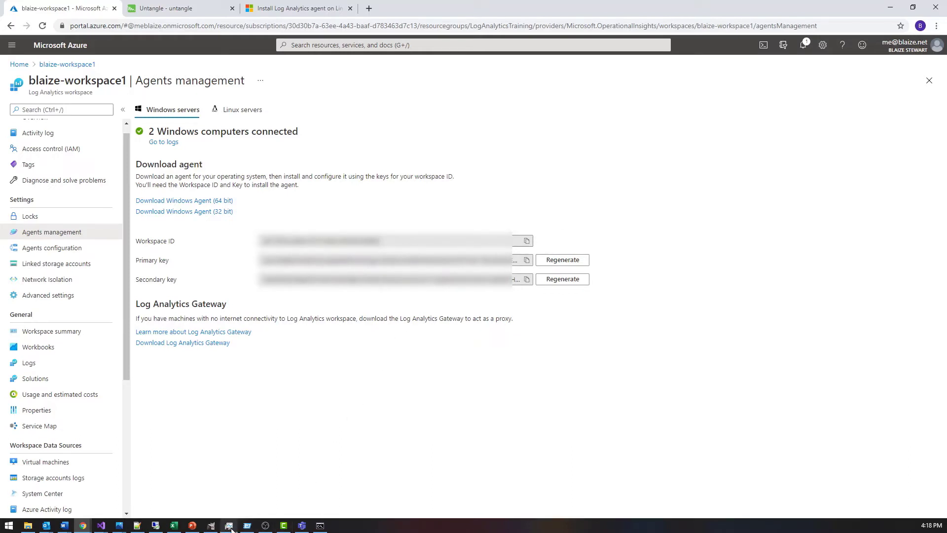
{"action": "left_click", "coordinate": [138, 525]}
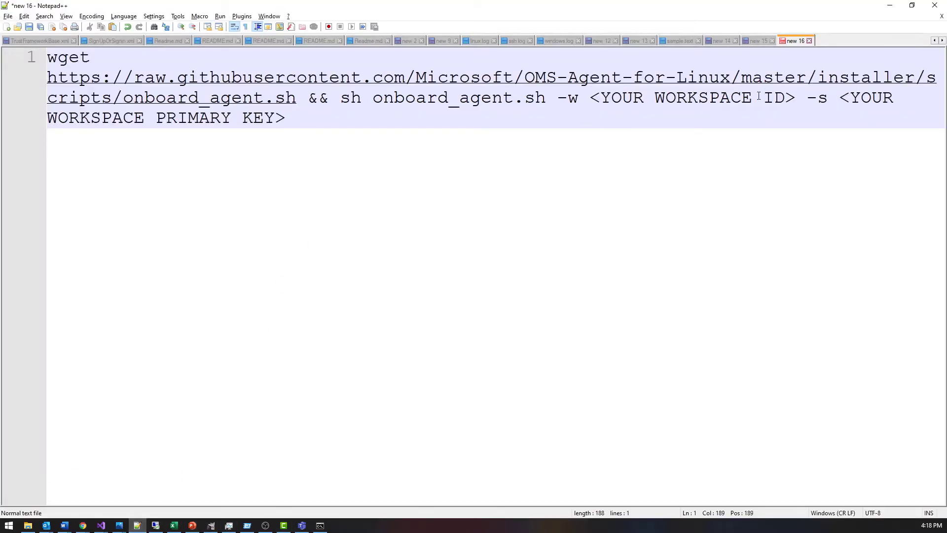
{"action": "left_click_drag", "start_coordinate": [795, 98], "coordinate": [593, 102]}
{"action": "key", "text": "ctrl+v"}
{"action": "key", "text": "ctrl+z"}
{"action": "key", "text": "alt+Tab"}
- Copy the workspace ID from the Azure portal and replace the <YOUR WORKSPACE ID> placeholder in the Notepad++ command with it
{"action": "left_click", "coordinate": [527, 241]}
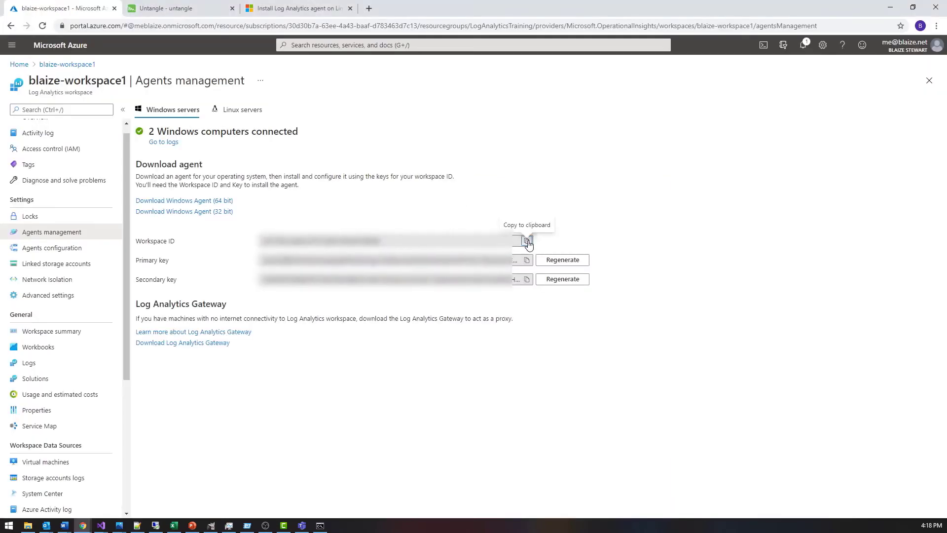
{"action": "key", "text": "alt+Tab"}
{"action": "left_click_drag", "start_coordinate": [796, 98], "coordinate": [590, 103]}
{"action": "key", "text": "ctrl+v"}
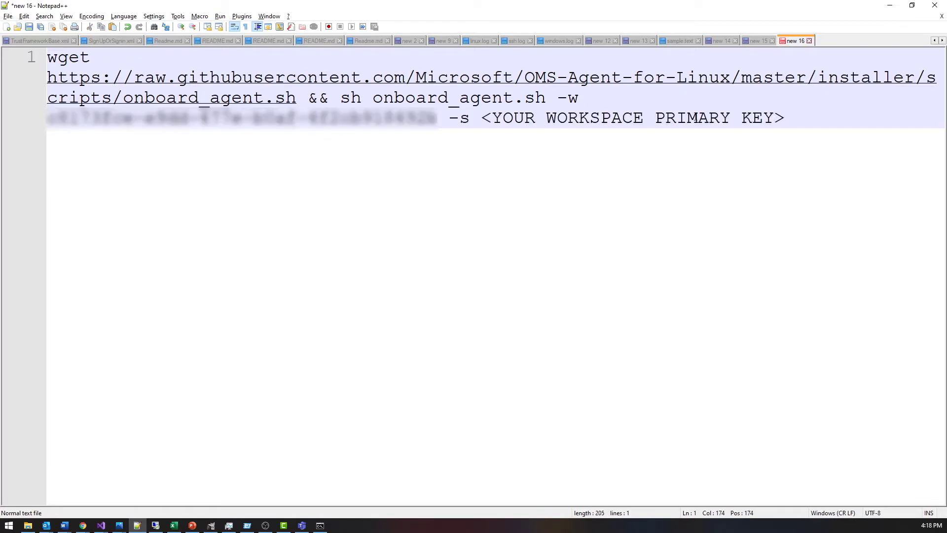
- Replace the <YOUR WORKSPACE PRIMARY KEY> placeholder in the Notepad++ command with the copied value
{"action": "key", "text": "alt+Tab"}
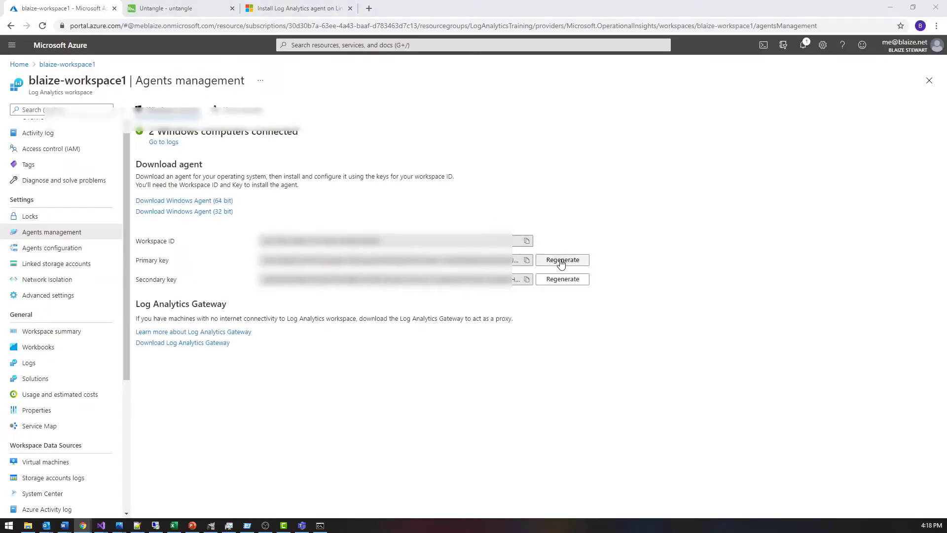
{"action": "key", "text": "alt+Tab"}
{"action": "left_click_drag", "start_coordinate": [800, 117], "coordinate": [481, 118]}
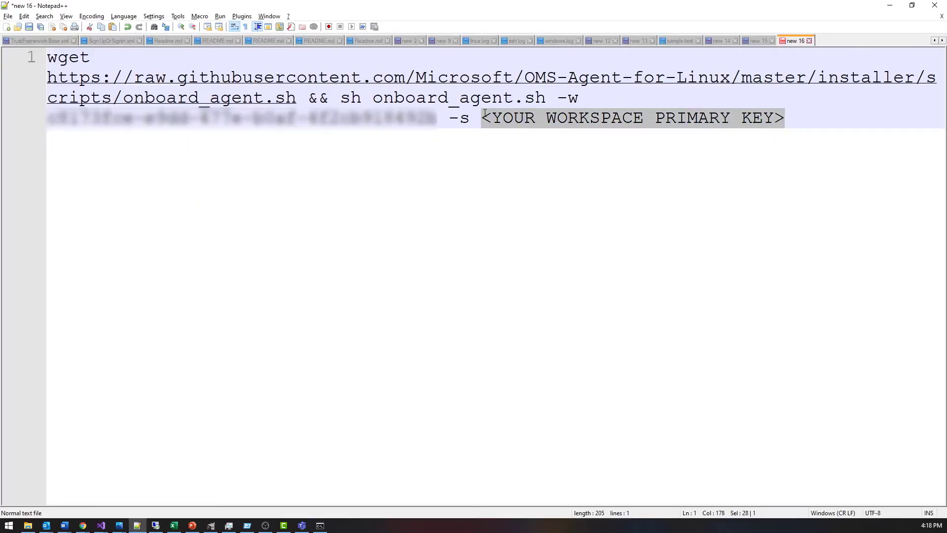
{"action": "key", "text": "ctrl+v"}
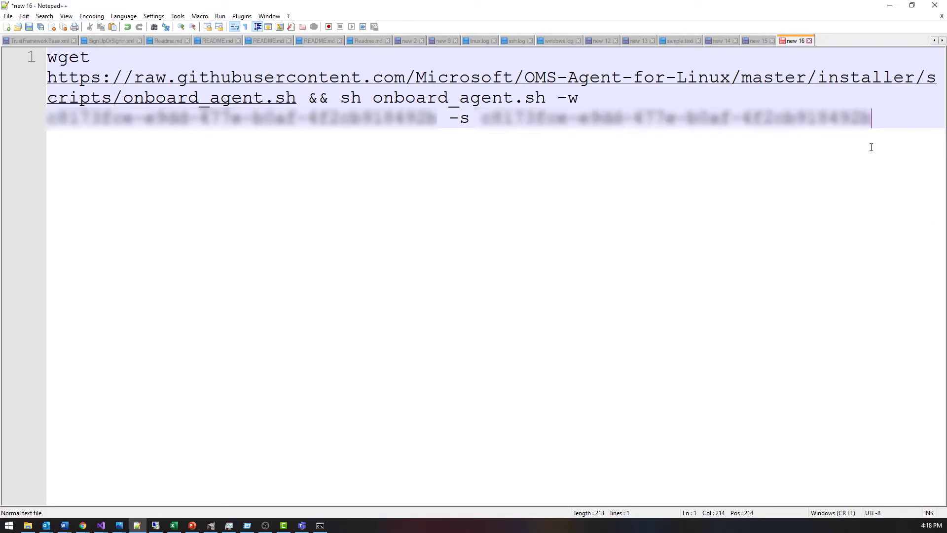
- Copy the completed onboard_agent.sh install command, including its workspace key, into the firewall's SSH session and cancel it
{"action": "left_click_drag", "start_coordinate": [872, 119], "coordinate": [47, 58]}
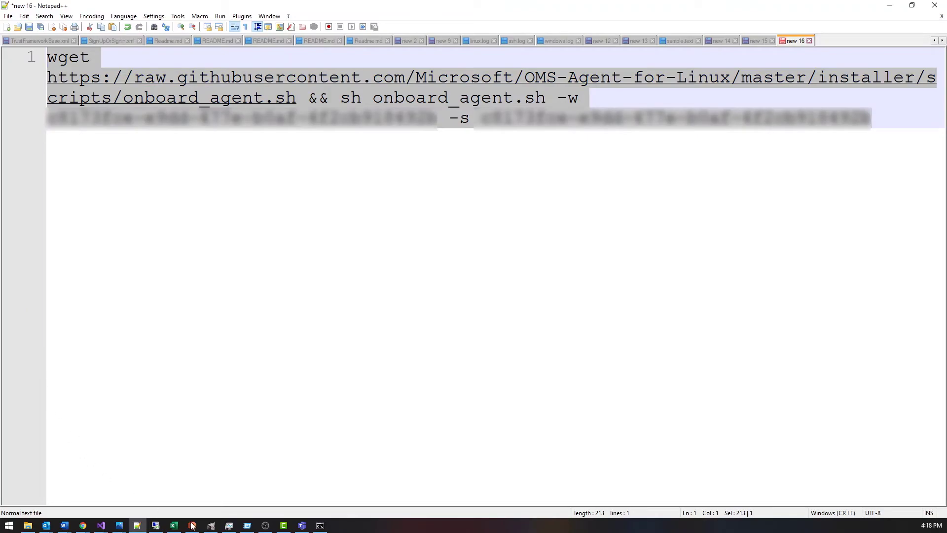
{"action": "left_click", "coordinate": [320, 525]}
{"action": "right_click", "coordinate": [287, 173]}
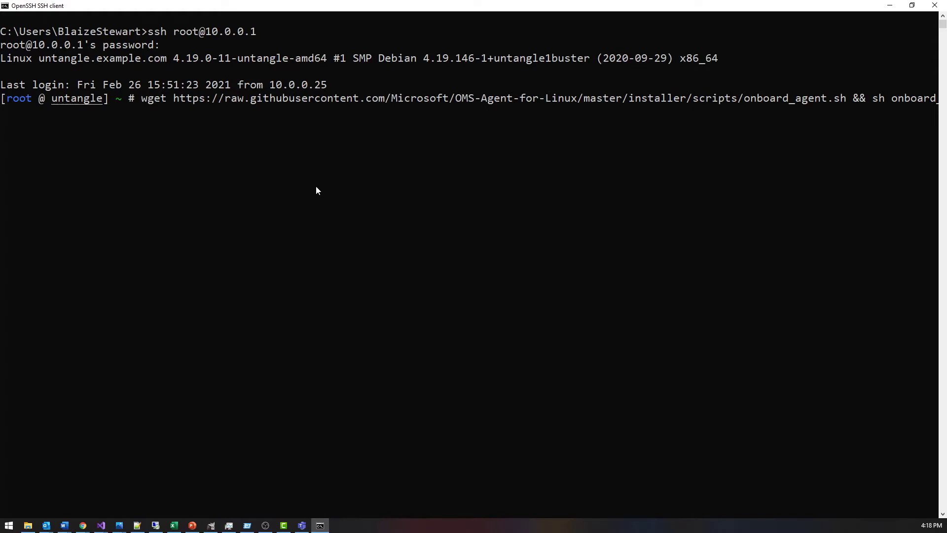
{"action": "key", "text": "ctrl+c"}
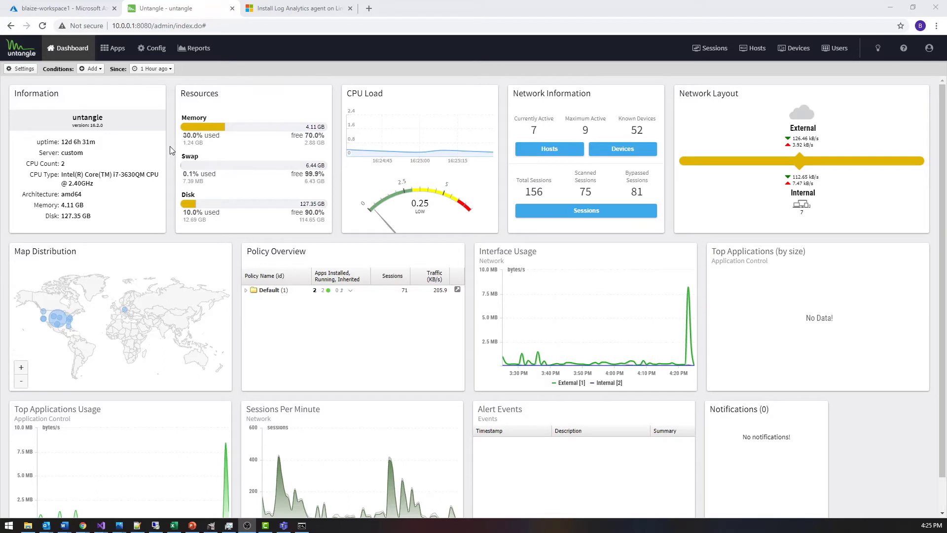
- Open the Syslog settings in Untangle's Events configuration
{"action": "left_click", "coordinate": [149, 50]}
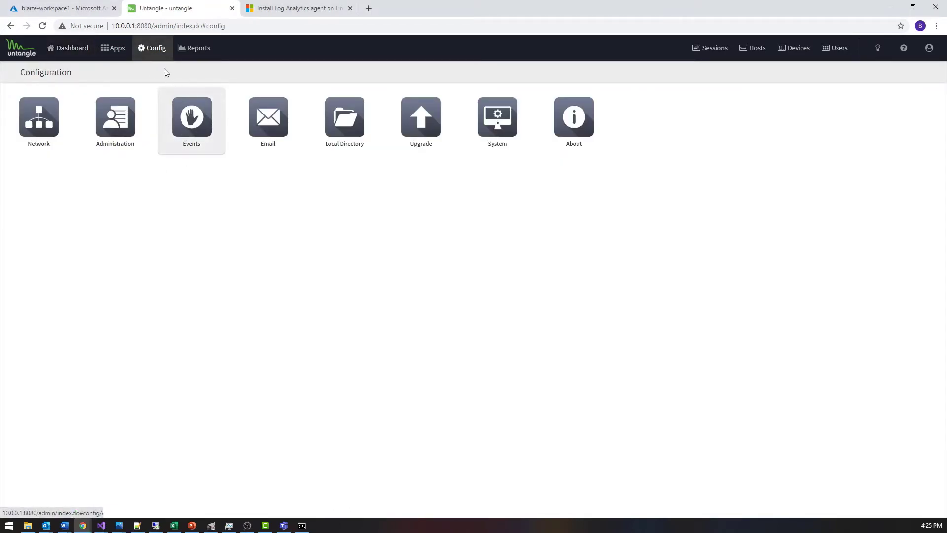
{"action": "left_click", "coordinate": [196, 127]}
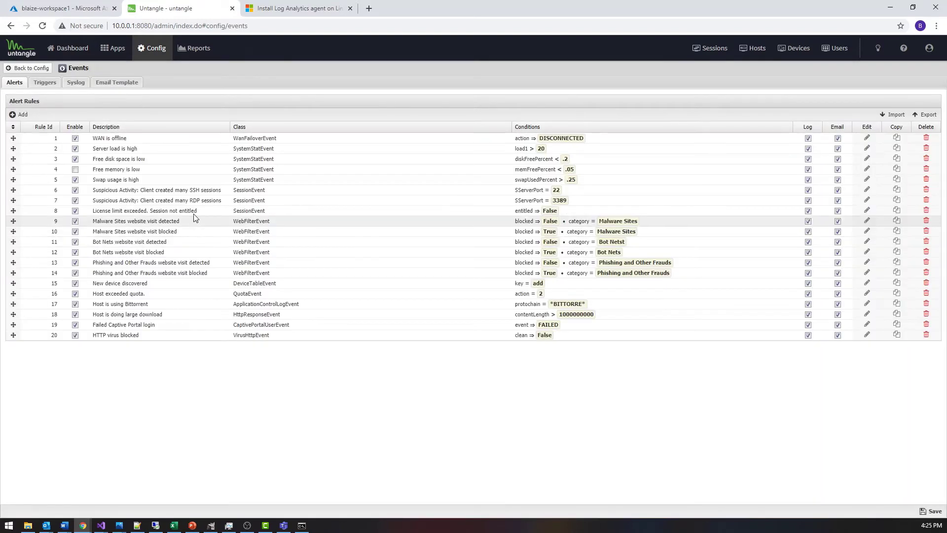
{"action": "left_click", "coordinate": [75, 82]}
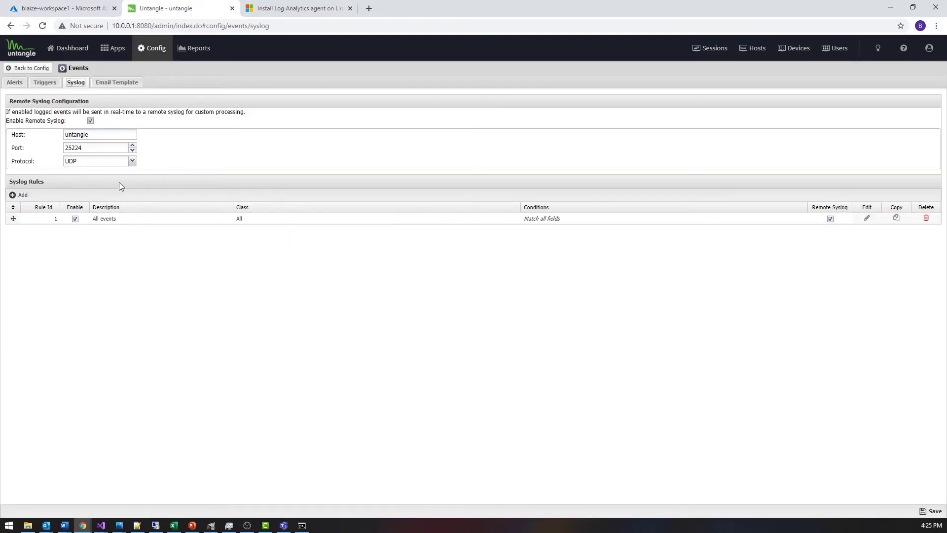
- Review the remote syslog settings, checking the enable option, the host and the port
{"action": "left_click", "coordinate": [91, 121]}
{"action": "left_click", "coordinate": [91, 120]}
{"action": "left_click_drag", "start_coordinate": [94, 134], "coordinate": [53, 136]}
{"action": "double_click", "coordinate": [112, 148]}
{"action": "left_click", "coordinate": [97, 264]}
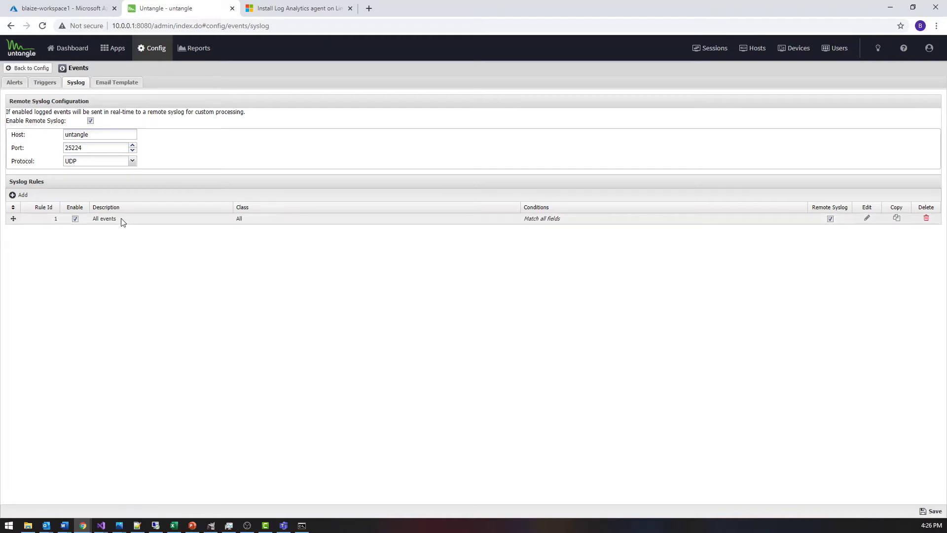
- Open the All events syslog rule, look through the available event classes and close the rule with class All kept
{"action": "left_click", "coordinate": [868, 218]}
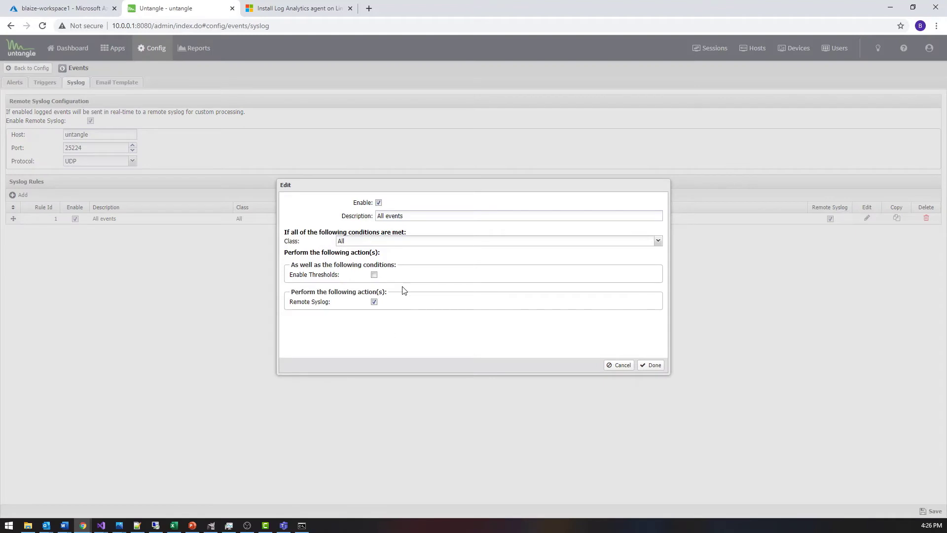
{"action": "left_click", "coordinate": [658, 241]}
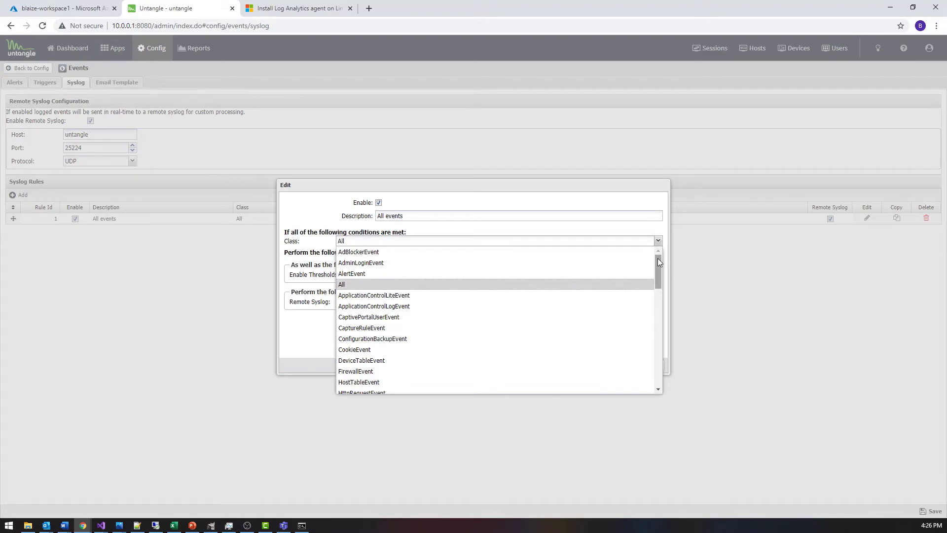
{"action": "left_click_drag", "start_coordinate": [657, 263], "coordinate": [647, 376]}
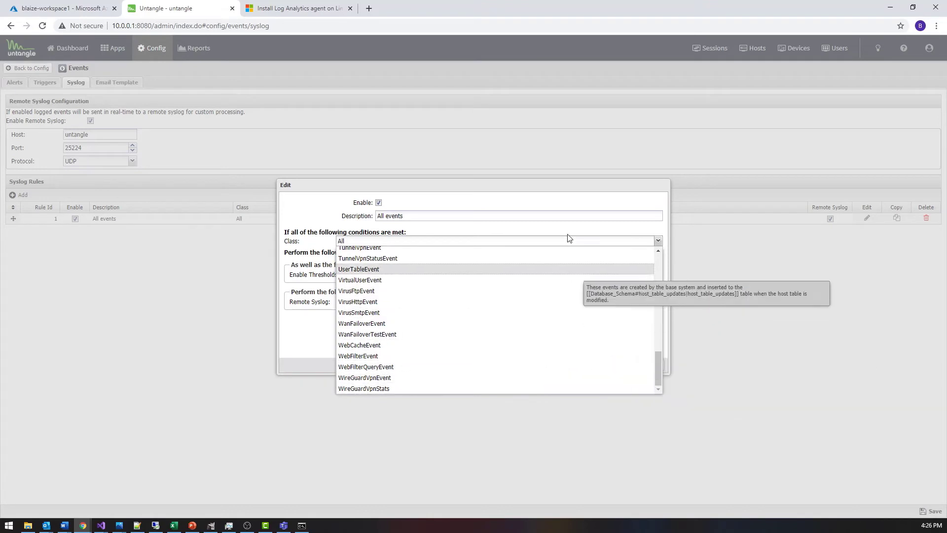
{"action": "left_click_drag", "start_coordinate": [662, 376], "coordinate": [661, 269]}
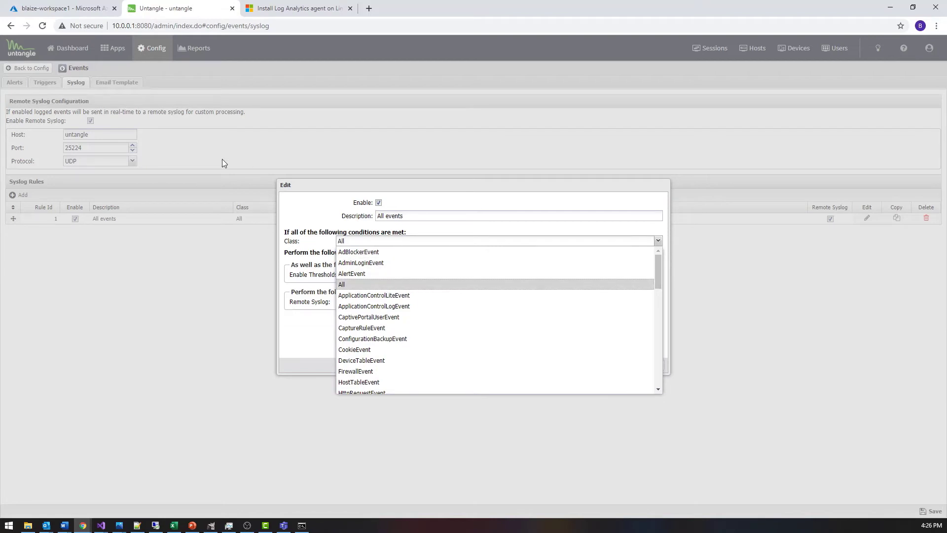
{"action": "left_click_drag", "start_coordinate": [658, 279], "coordinate": [659, 281]}
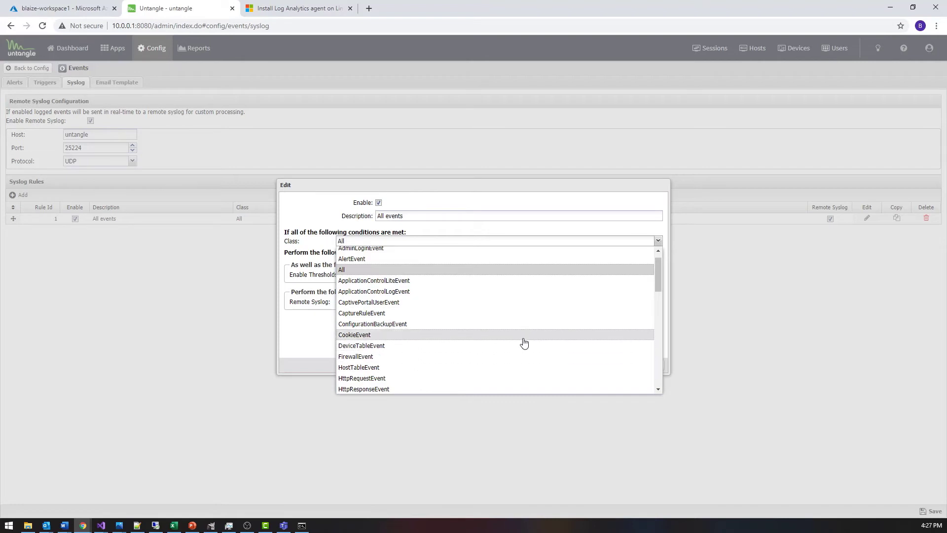
{"action": "left_click_drag", "start_coordinate": [657, 270], "coordinate": [656, 277]}
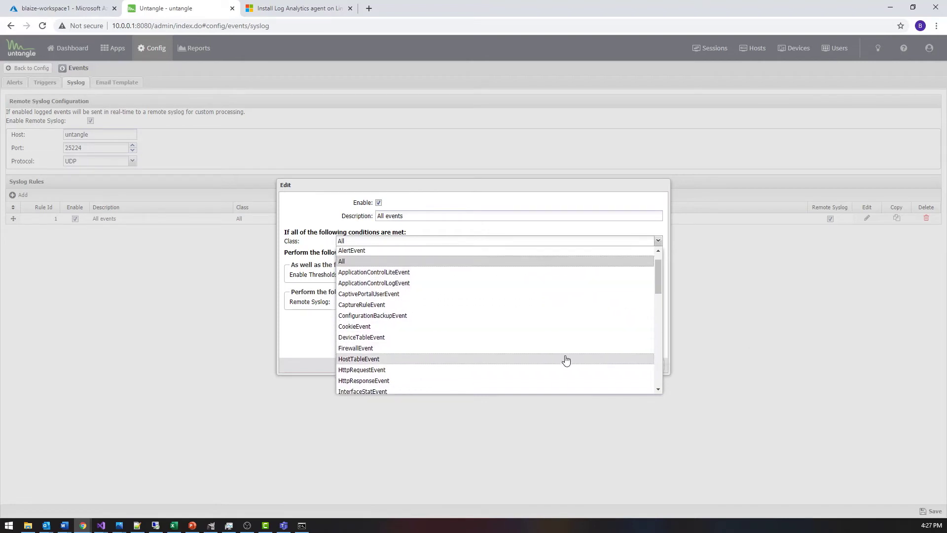
{"action": "left_click_drag", "start_coordinate": [659, 283], "coordinate": [654, 387]}
{"action": "left_click", "coordinate": [740, 342]}
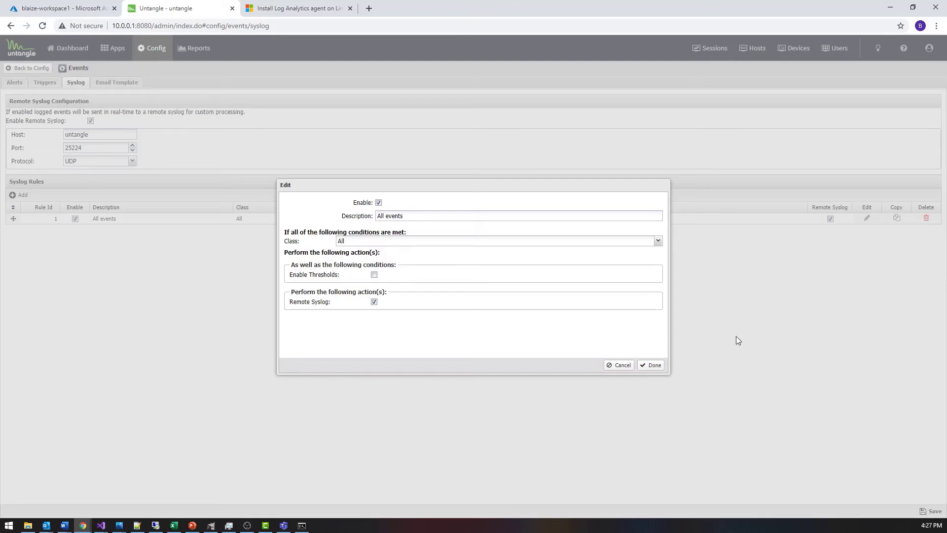
{"action": "left_click", "coordinate": [658, 367]}
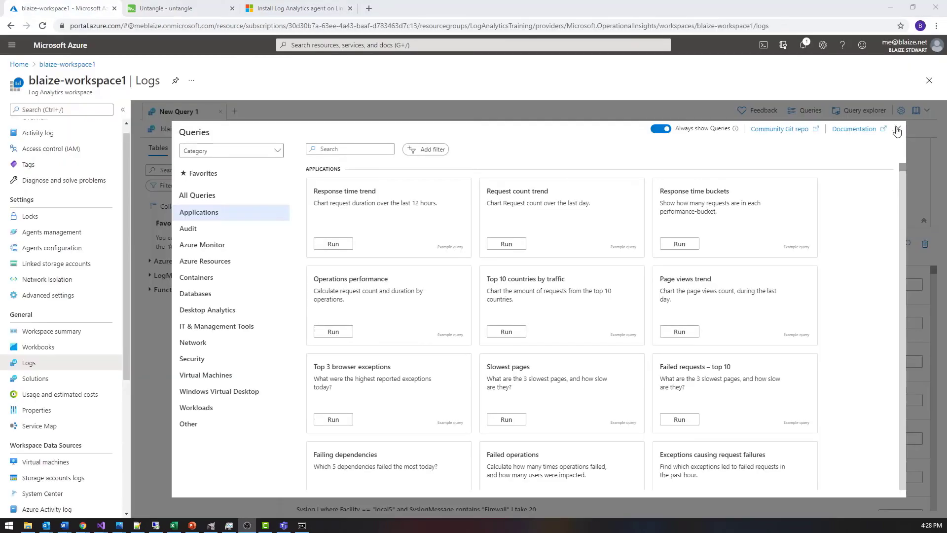
- Dismiss the example queries in the Azure workspace's Logs and rerun the history query for blocked Firewall messages containing "100002"
{"action": "left_click", "coordinate": [898, 130]}
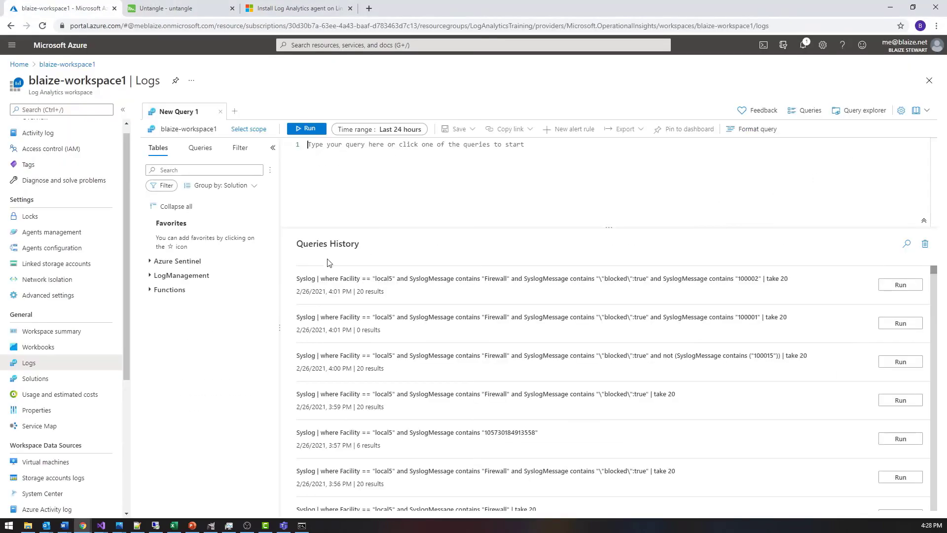
{"action": "scroll", "coordinate": [73, 313], "scroll_direction": "up", "scroll_amount": 1}
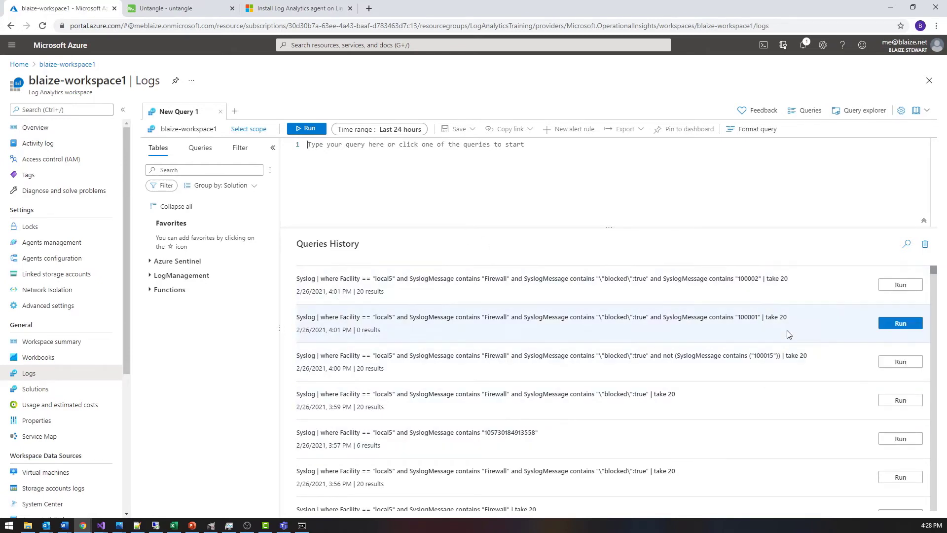
{"action": "left_click", "coordinate": [900, 285]}
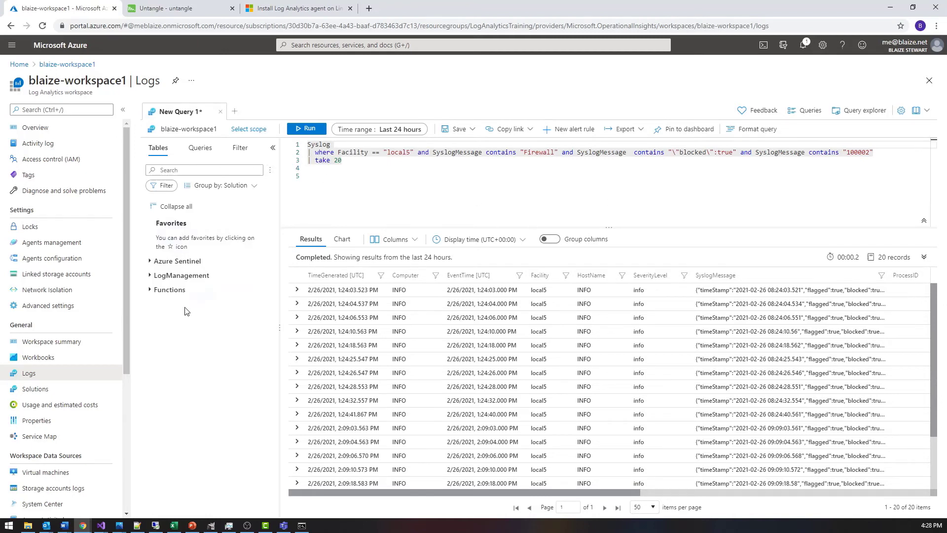
- Expand the LogManagement group and its Syslog table to view the table's columns
{"action": "left_click", "coordinate": [149, 277]}
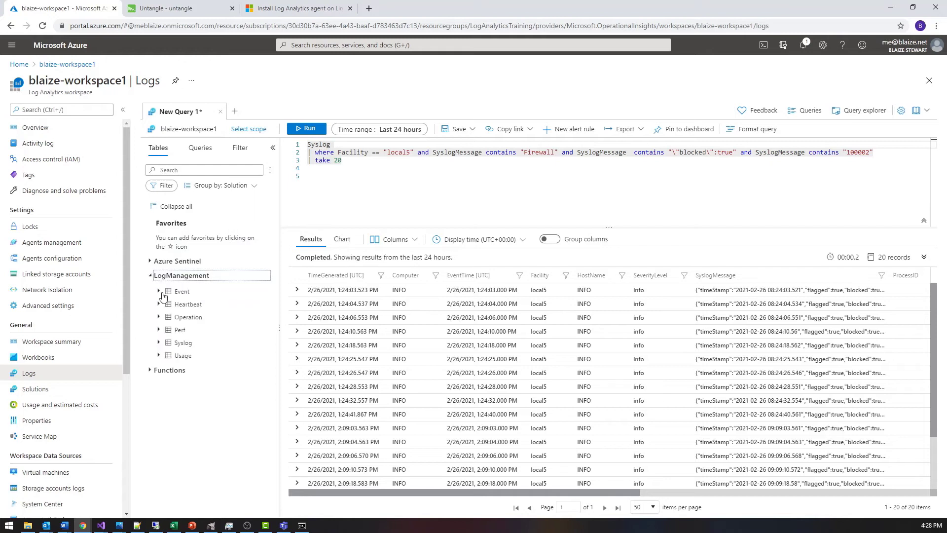
{"action": "left_click", "coordinate": [159, 343]}
{"action": "scroll", "coordinate": [227, 422], "scroll_direction": "down", "scroll_amount": 1}
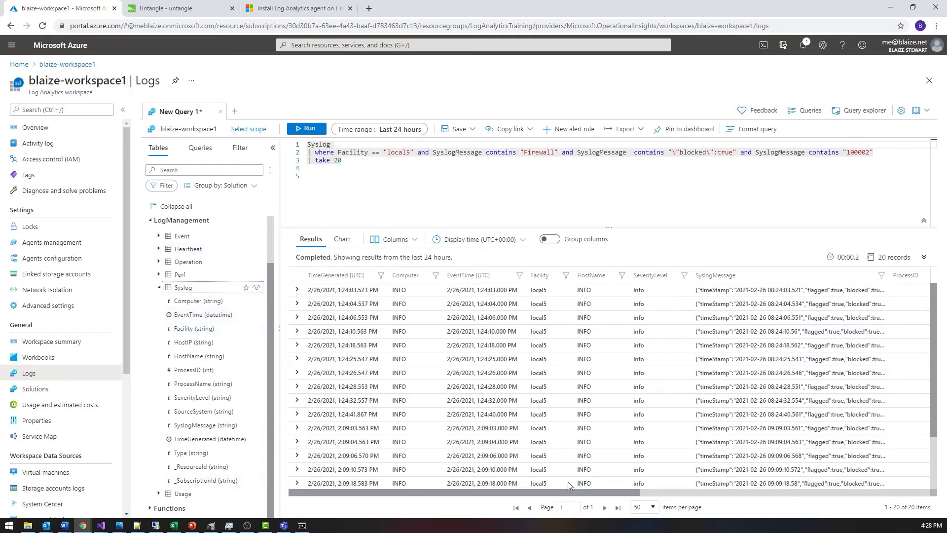
- Expand the first result record and its SyslogMessage, and examine the rule ID, session ID and class against the query's conditions
{"action": "left_click", "coordinate": [296, 290]}
{"action": "scroll", "coordinate": [325, 375], "scroll_direction": "down", "scroll_amount": 1}
{"action": "left_click", "coordinate": [318, 377]}
{"action": "scroll", "coordinate": [395, 365], "scroll_direction": "down", "scroll_amount": 1}
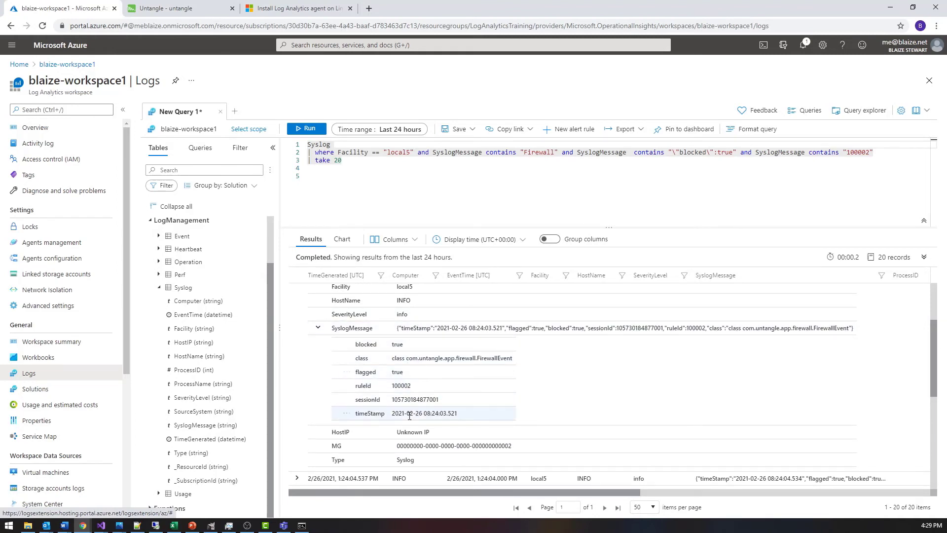
{"action": "scroll", "coordinate": [409, 414], "scroll_direction": "up", "scroll_amount": 2}
{"action": "scroll", "coordinate": [393, 397], "scroll_direction": "down", "scroll_amount": 3}
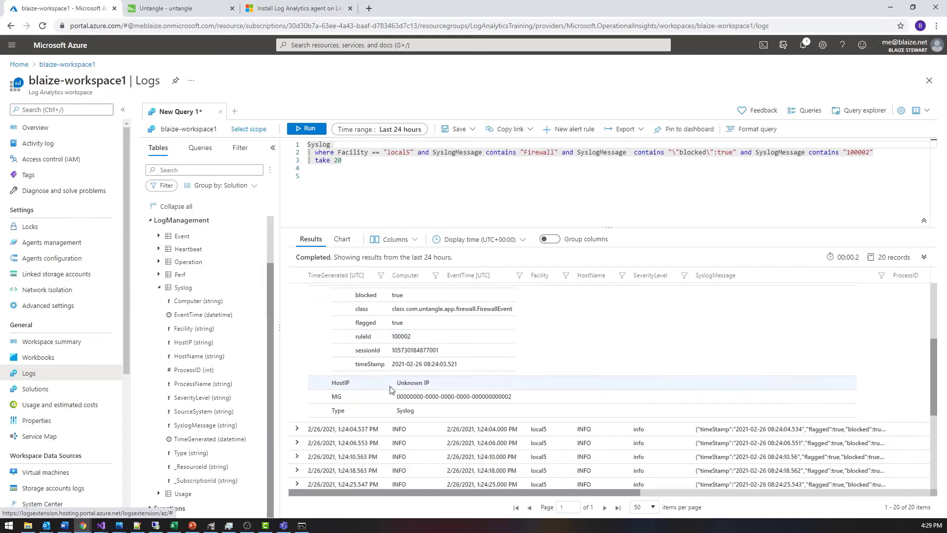
{"action": "scroll", "coordinate": [444, 375], "scroll_direction": "up", "scroll_amount": 1}
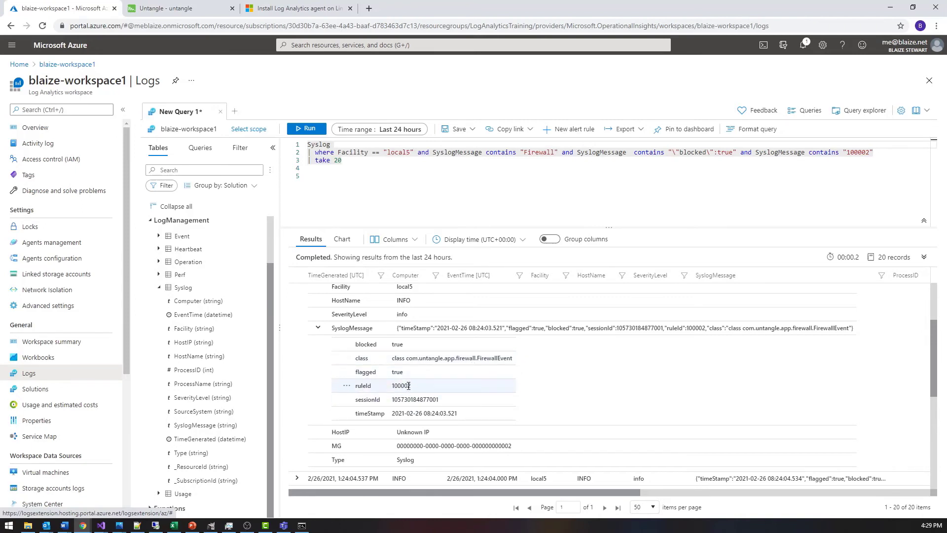
{"action": "left_click_drag", "start_coordinate": [444, 402], "coordinate": [395, 407]}
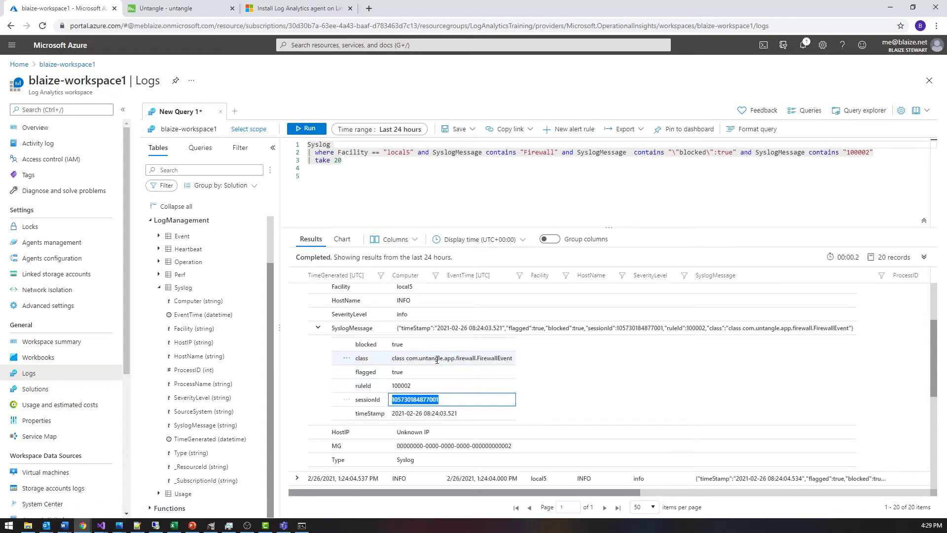
{"action": "left_click", "coordinate": [573, 166]}
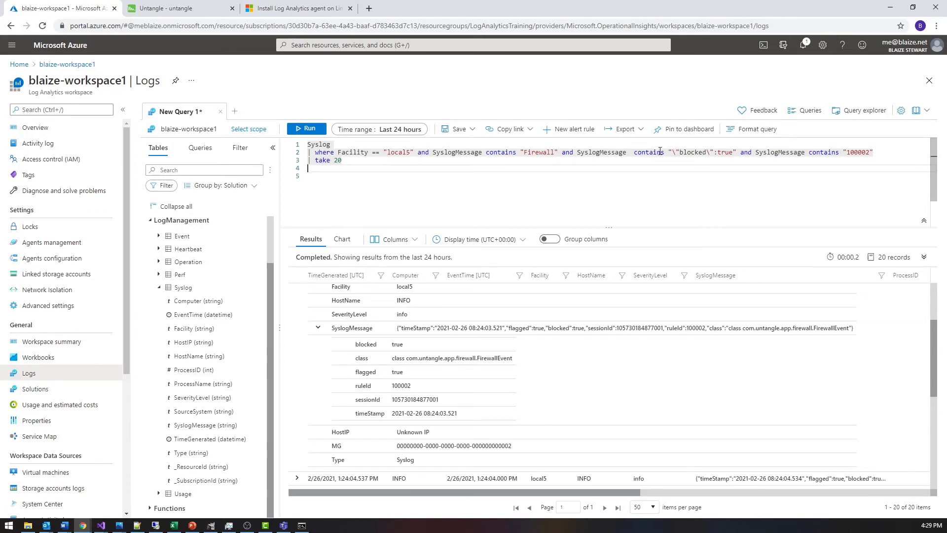
{"action": "left_click", "coordinate": [644, 178]}
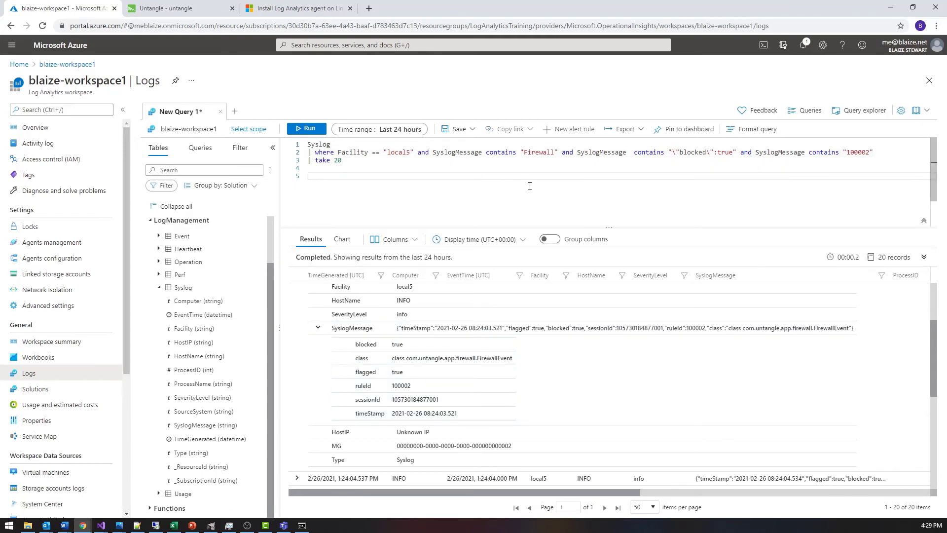
{"action": "double_click", "coordinate": [416, 400]}
{"action": "key", "text": "ctrl+c"}
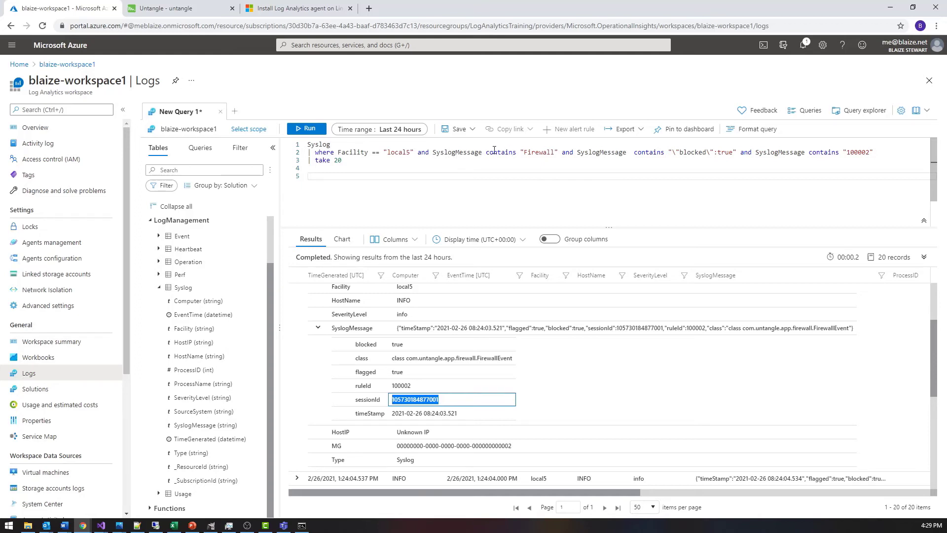
{"action": "double_click", "coordinate": [533, 153]}
{"action": "key", "text": "ctrl+v"}
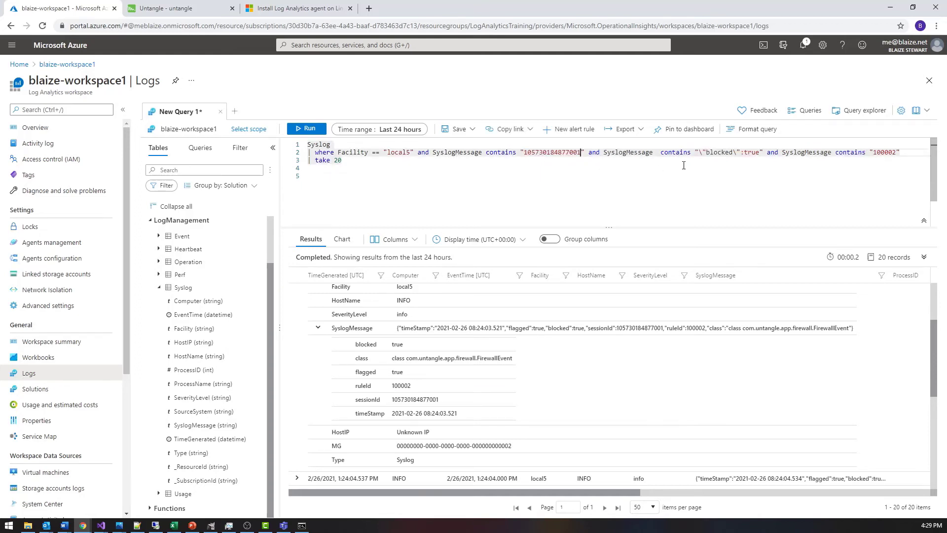
{"action": "left_click_drag", "start_coordinate": [589, 152], "coordinate": [910, 149]}
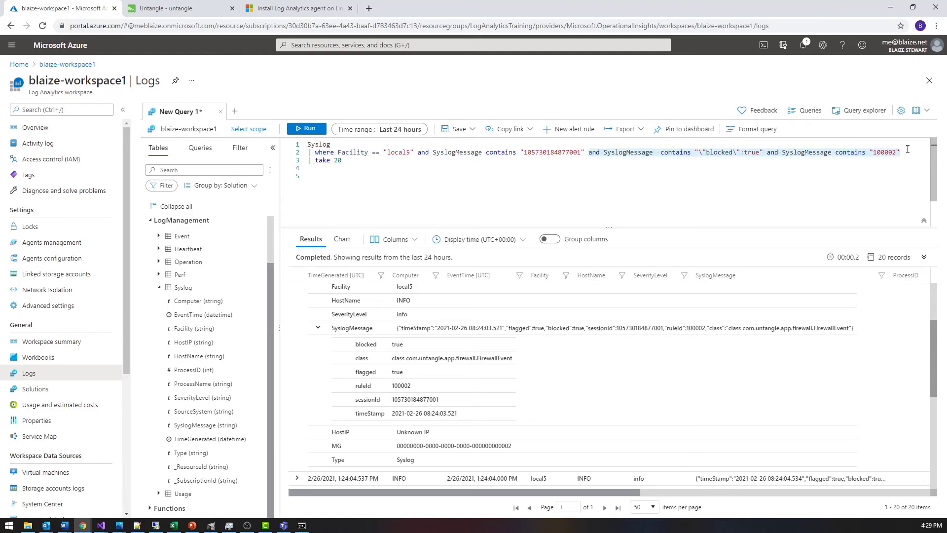
{"action": "key", "text": "BackSpace"}
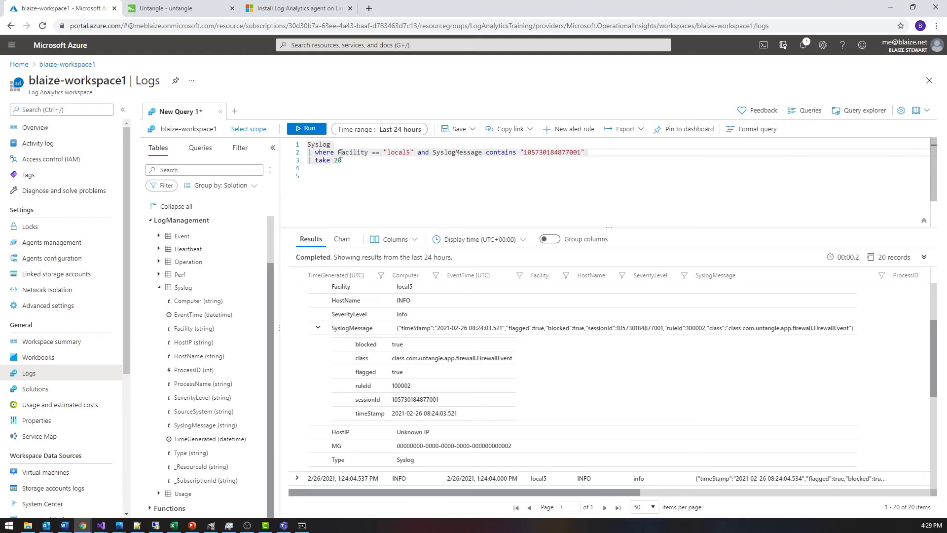
{"action": "left_click", "coordinate": [310, 129]}
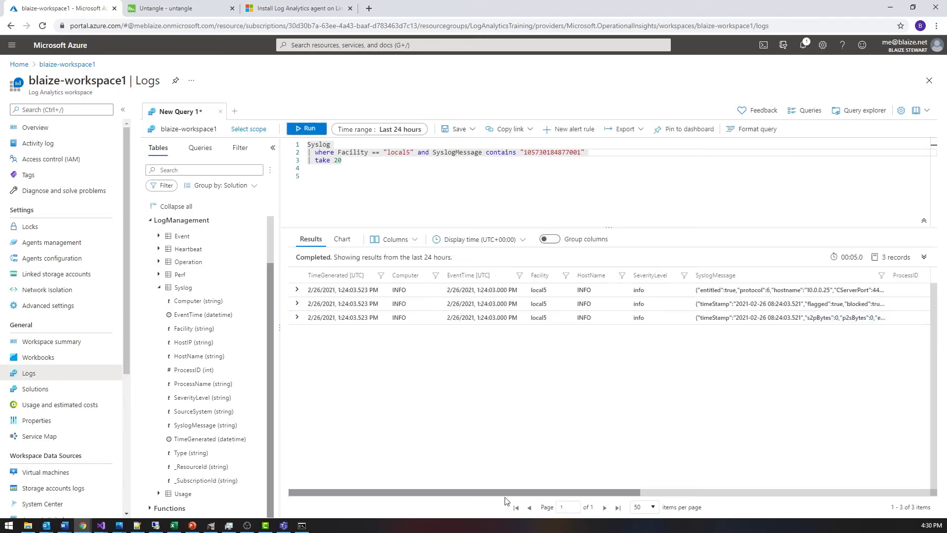
- Widen the SyslogMessage column and examine the message contents and event class of each returned record
{"action": "left_click_drag", "start_coordinate": [562, 491], "coordinate": [711, 491]}
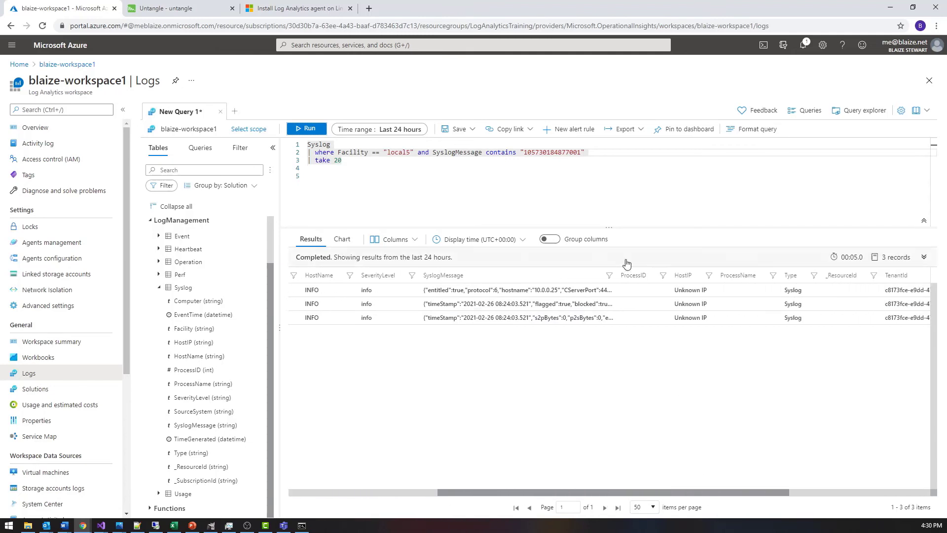
{"action": "left_click", "coordinate": [657, 292]}
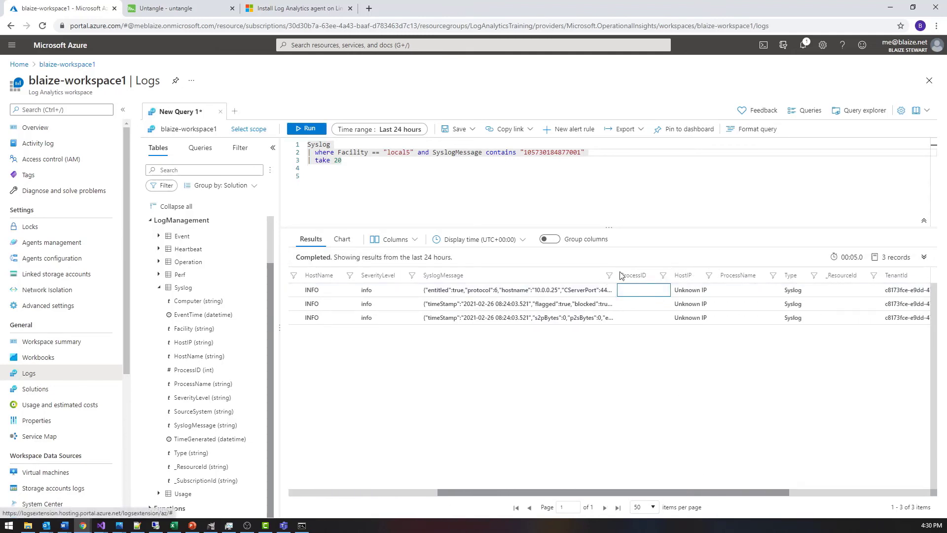
{"action": "left_click_drag", "start_coordinate": [615, 275], "coordinate": [943, 273]}
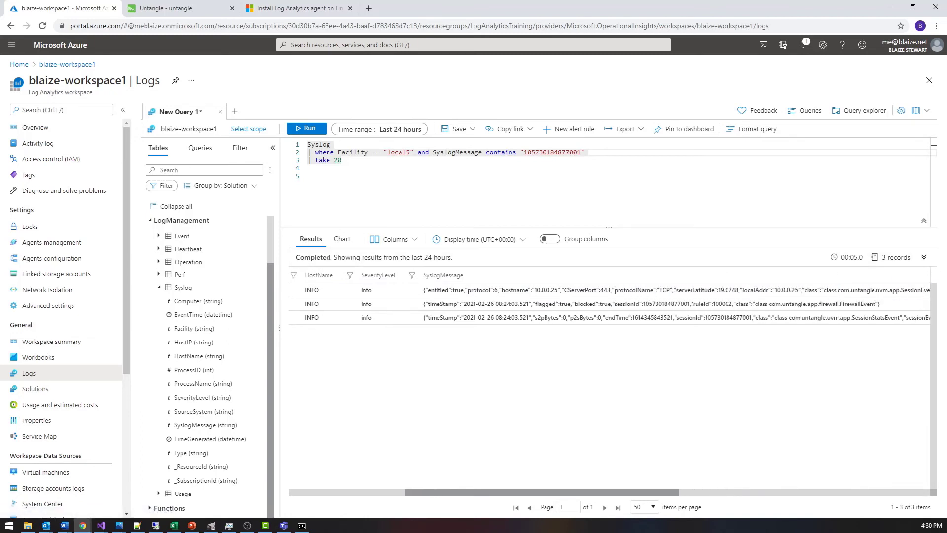
{"action": "left_click", "coordinate": [586, 294]}
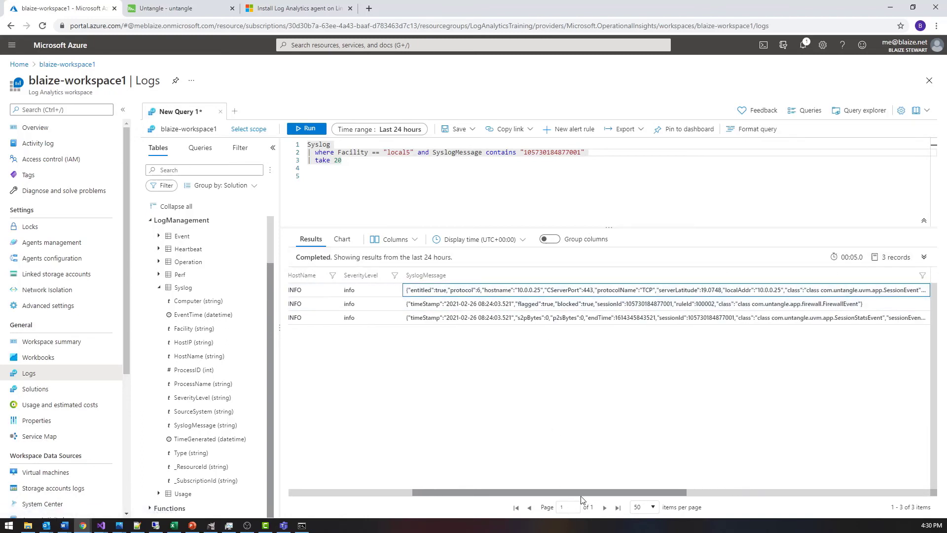
{"action": "left_click_drag", "start_coordinate": [628, 496], "coordinate": [652, 496]}
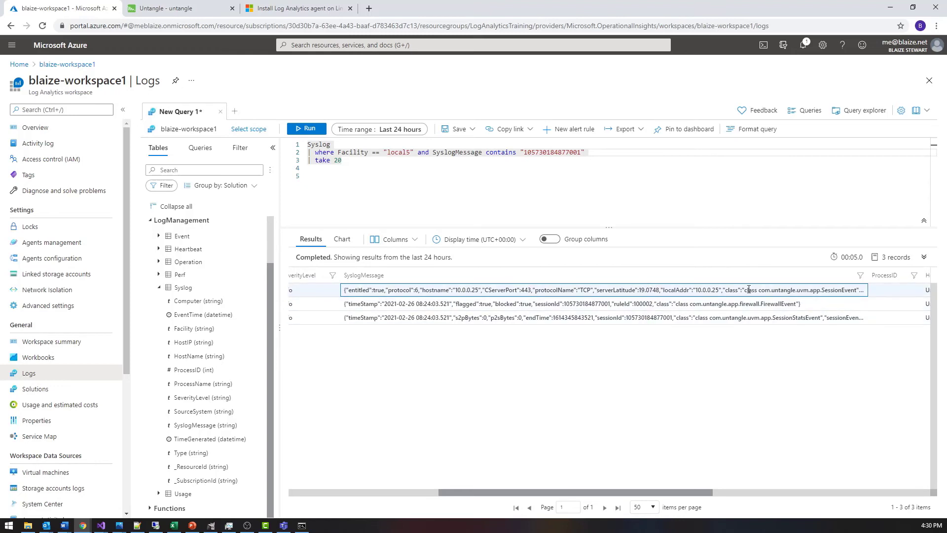
{"action": "left_click_drag", "start_coordinate": [686, 493], "coordinate": [719, 494]}
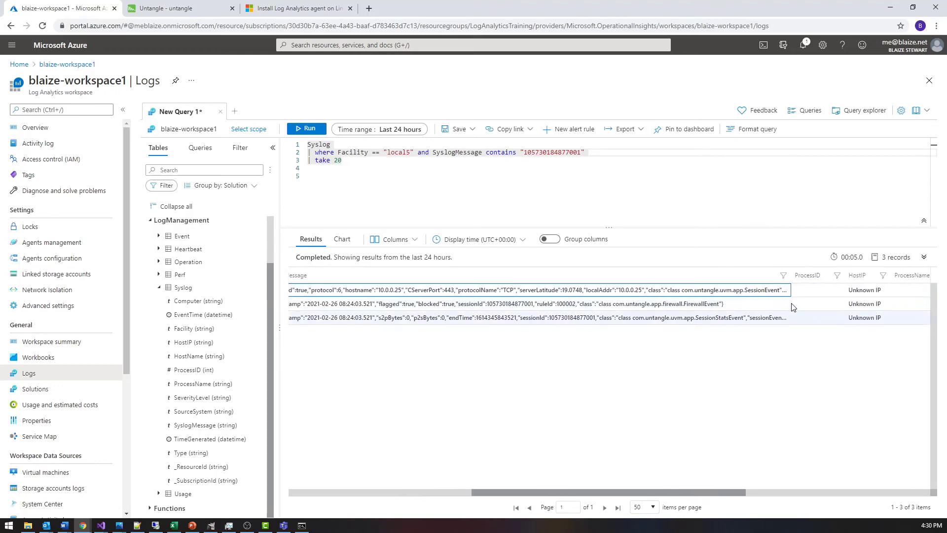
{"action": "left_click", "coordinate": [596, 305]}
{"action": "left_click", "coordinate": [603, 318]}
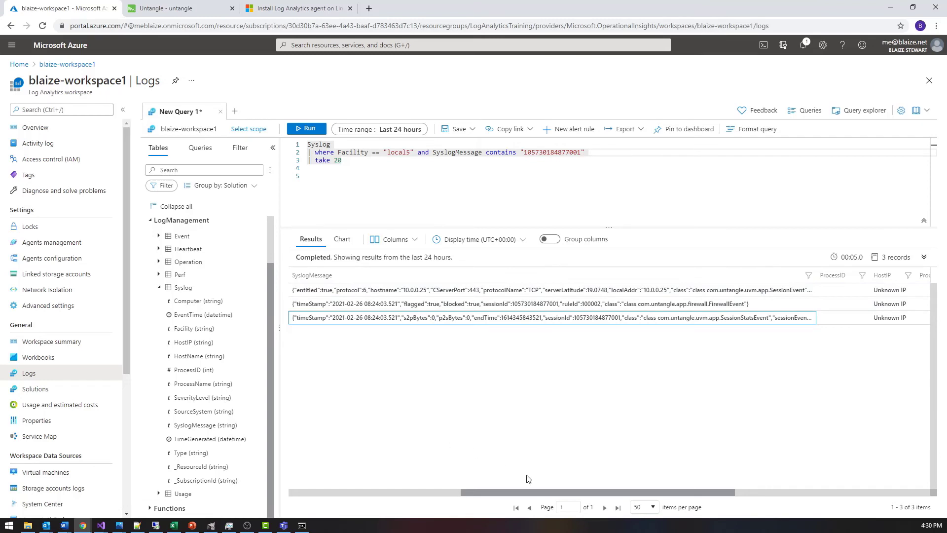
- Widen the SyslogMessage column further and select the first record's message to read more of its text
{"action": "left_click_drag", "start_coordinate": [543, 495], "coordinate": [589, 495]}
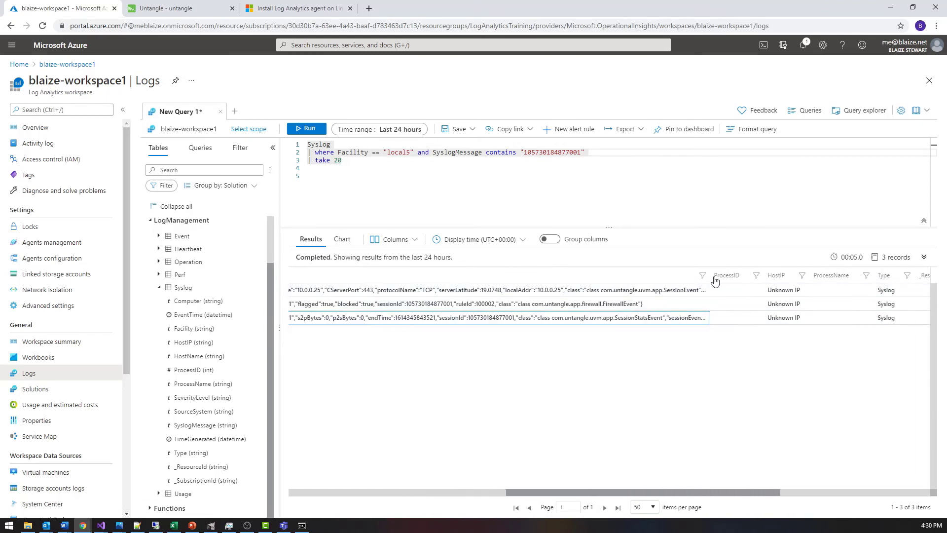
{"action": "left_click_drag", "start_coordinate": [710, 277], "coordinate": [921, 279]}
{"action": "left_click", "coordinate": [877, 290]}
{"action": "double_click", "coordinate": [788, 290]}
{"action": "left_click_drag", "start_coordinate": [557, 491], "coordinate": [397, 474]}
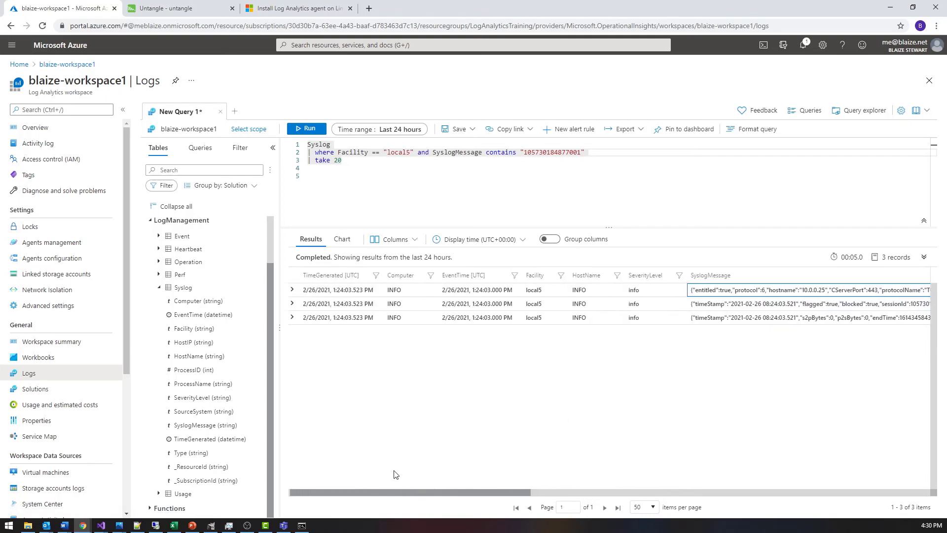
- Expand the first record and its SyslogMessage, and examine the session event's client and server addresses, ports, protocol, server country and session ID
{"action": "left_click", "coordinate": [292, 291]}
{"action": "scroll", "coordinate": [497, 412], "scroll_direction": "down", "scroll_amount": 2}
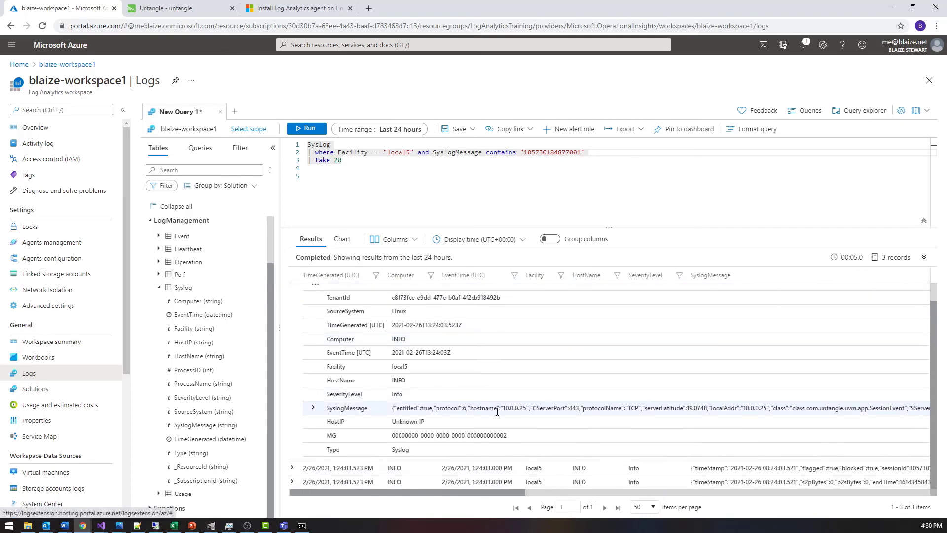
{"action": "left_click", "coordinate": [313, 407]}
{"action": "scroll", "coordinate": [410, 348], "scroll_direction": "down", "scroll_amount": 2}
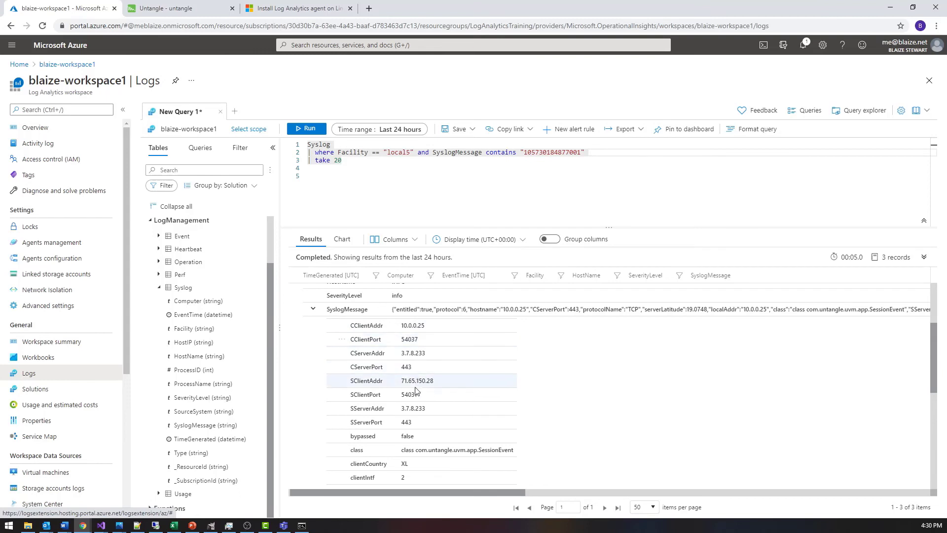
{"action": "scroll", "coordinate": [421, 401], "scroll_direction": "down", "scroll_amount": 2}
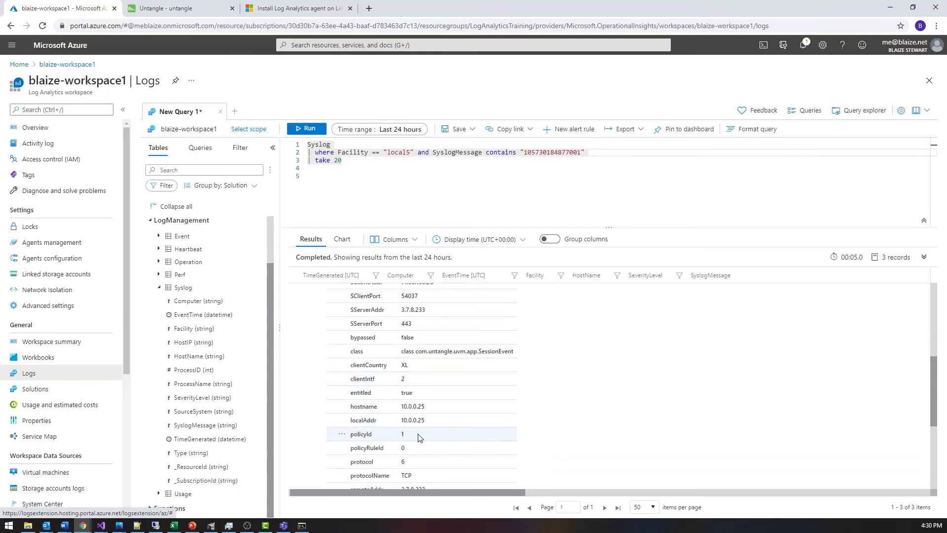
{"action": "scroll", "coordinate": [417, 469], "scroll_direction": "down", "scroll_amount": 1}
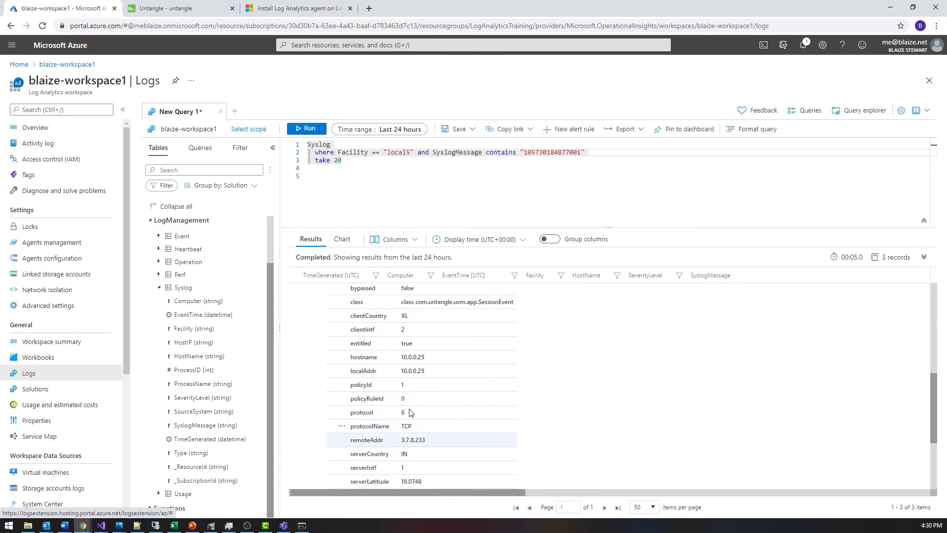
{"action": "scroll", "coordinate": [434, 469], "scroll_direction": "down", "scroll_amount": 1}
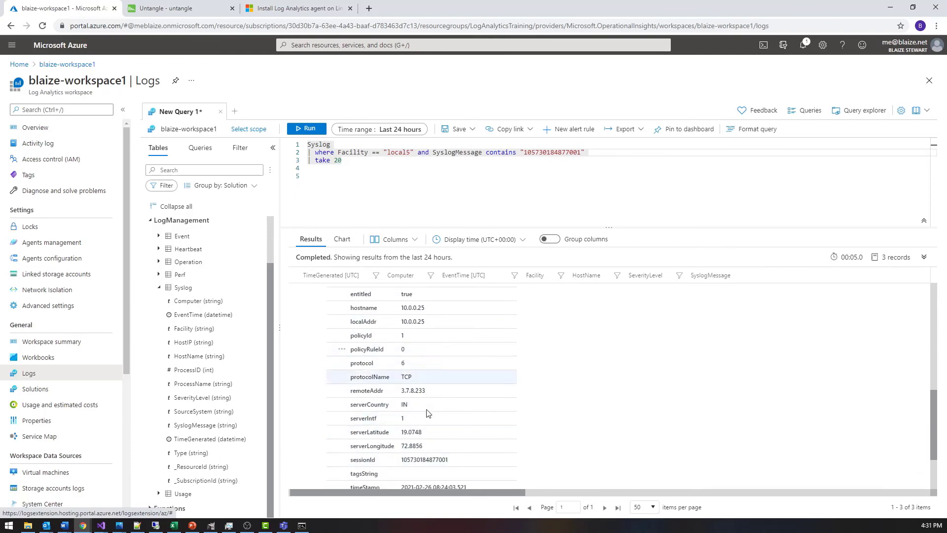
{"action": "scroll", "coordinate": [440, 475], "scroll_direction": "down", "scroll_amount": 1}
{"action": "scroll", "coordinate": [443, 452], "scroll_direction": "up", "scroll_amount": 5}
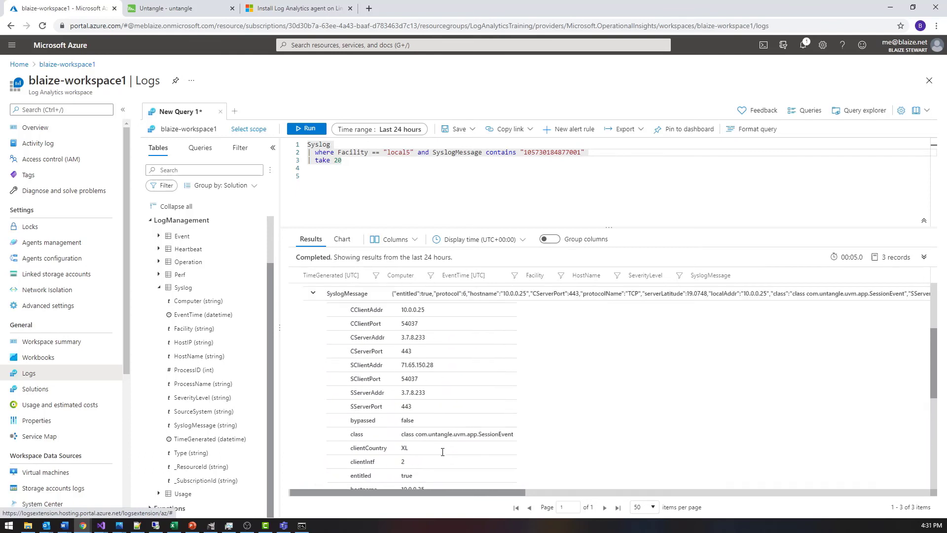